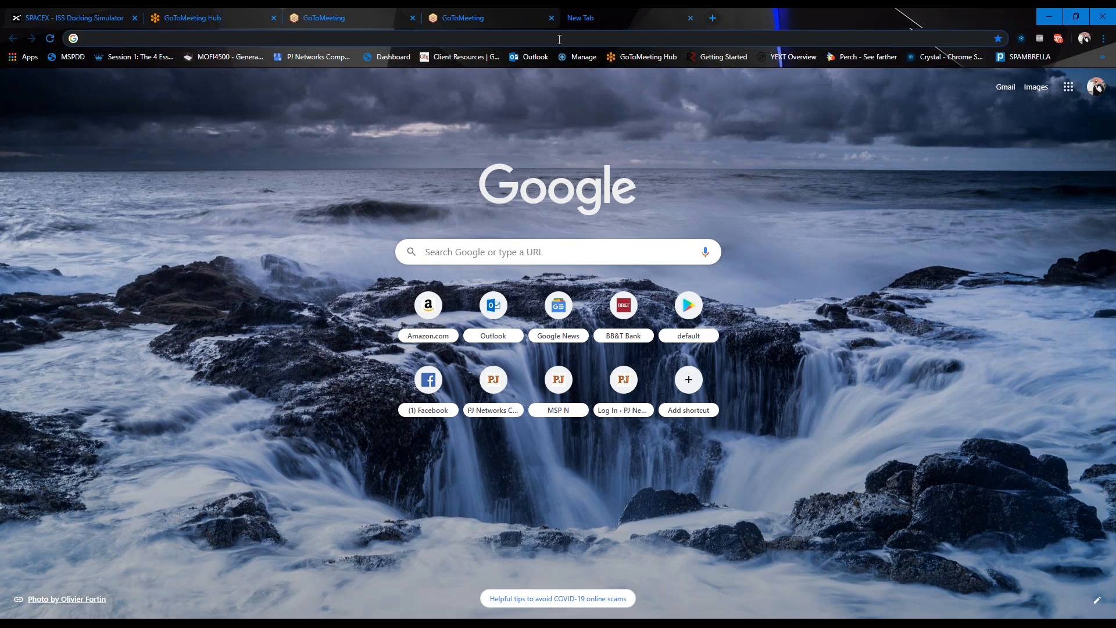
{"action": "type", "text": "h"}
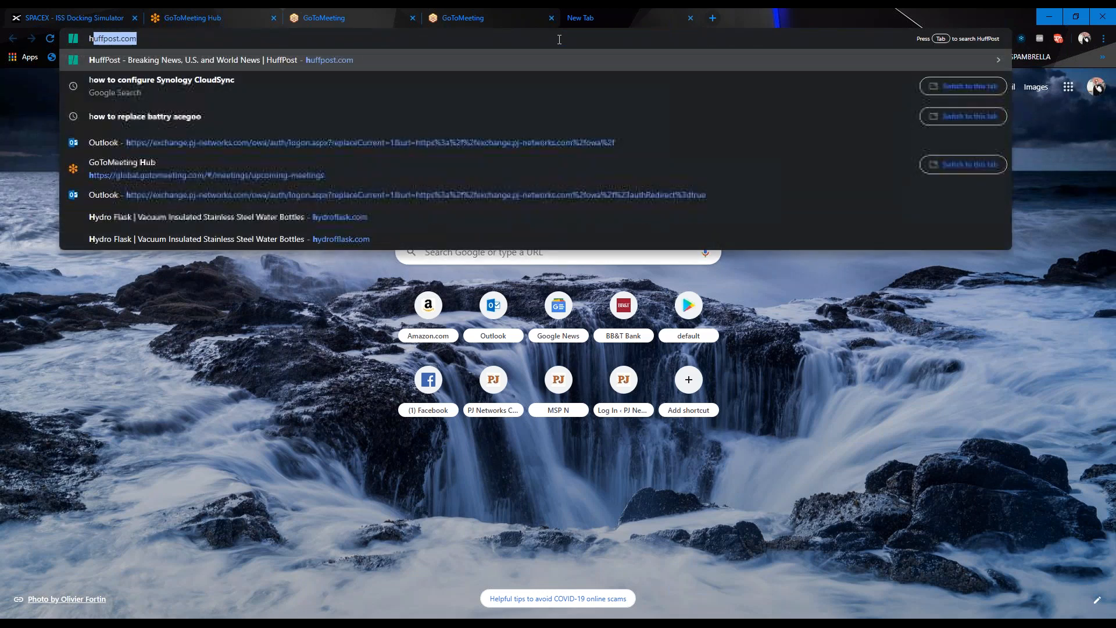
{"action": "type", "text": "ttps://remo"}
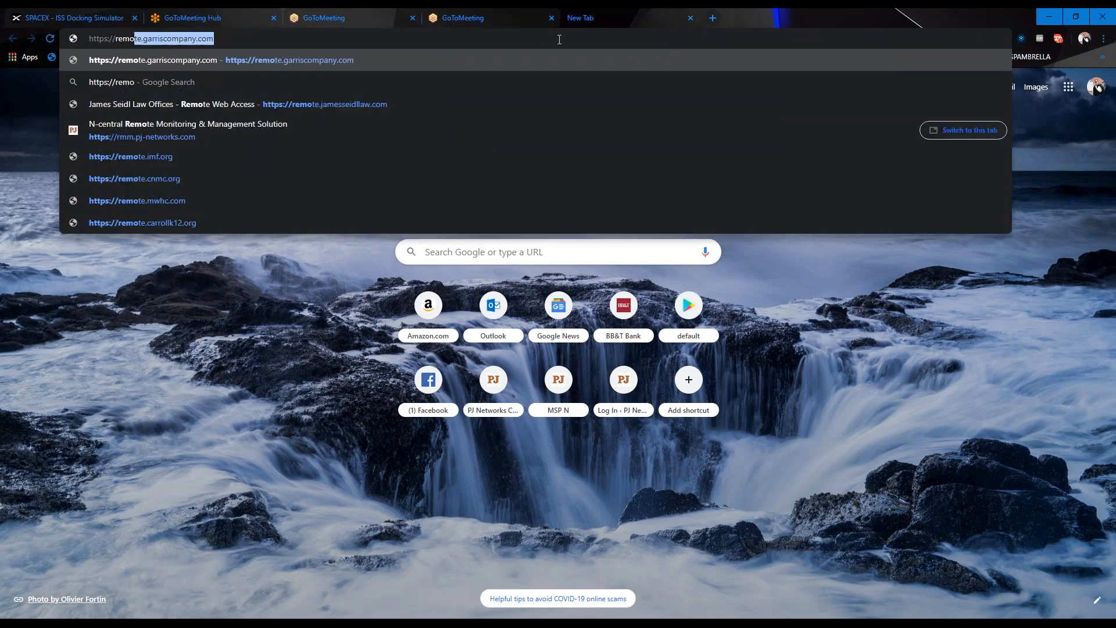
{"action": "type", "text": "te.p"}
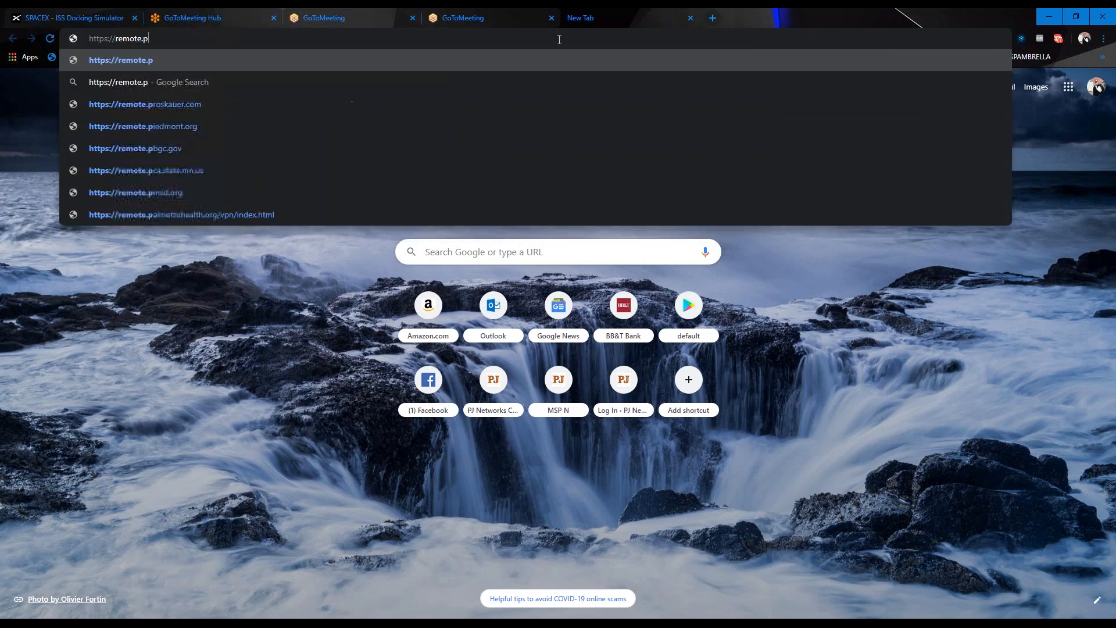
{"action": "type", "text": "j-networks.c"}
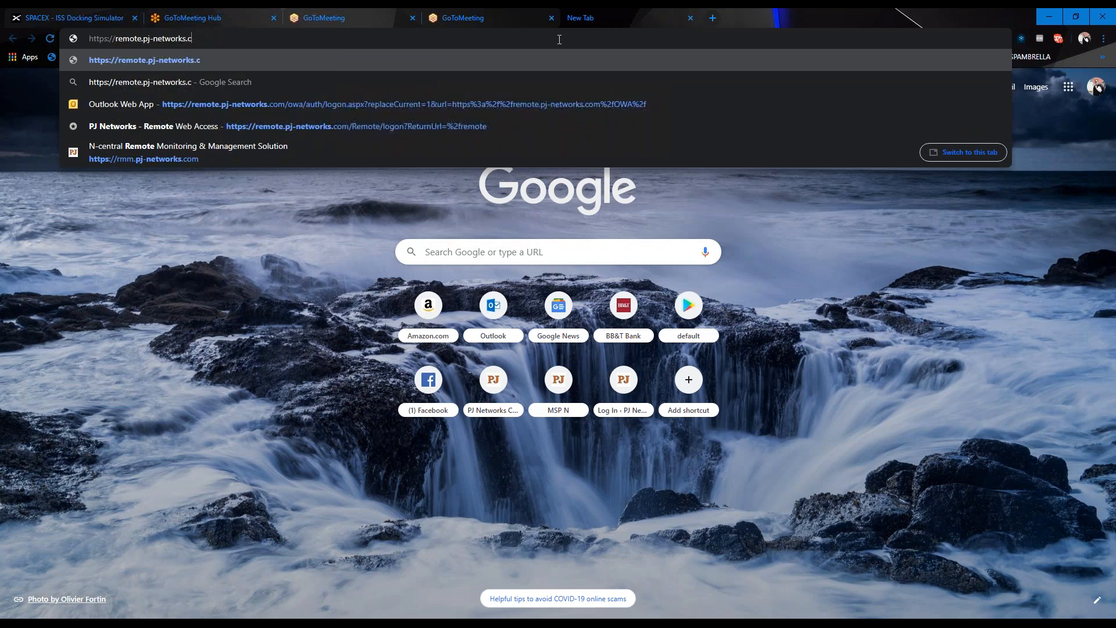
{"action": "type", "text": "om:8"}
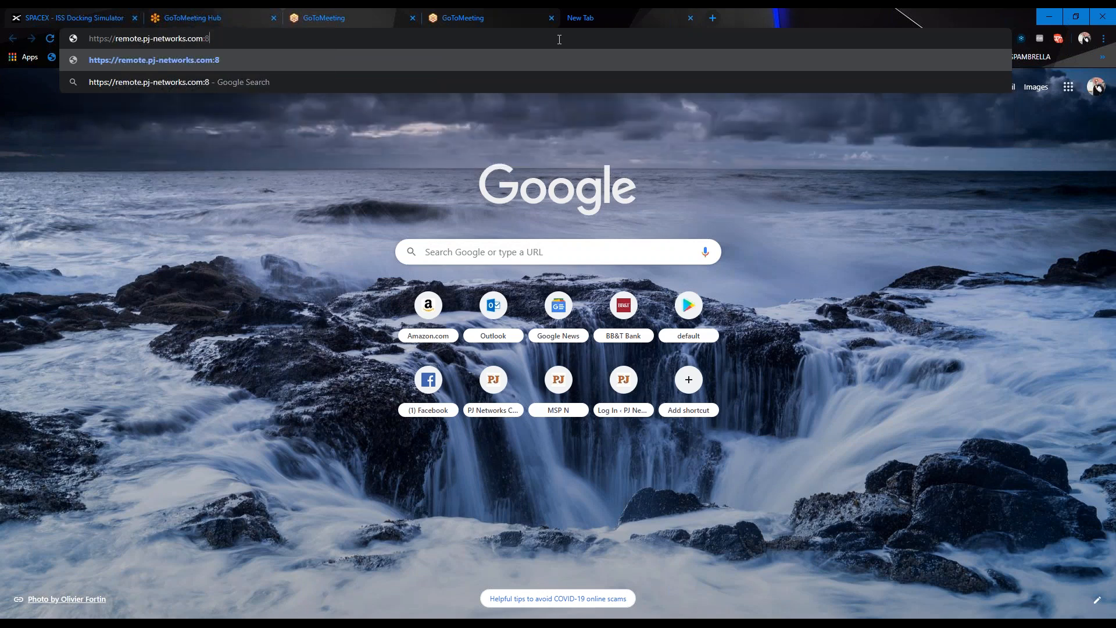
{"action": "type", "text": "443"}
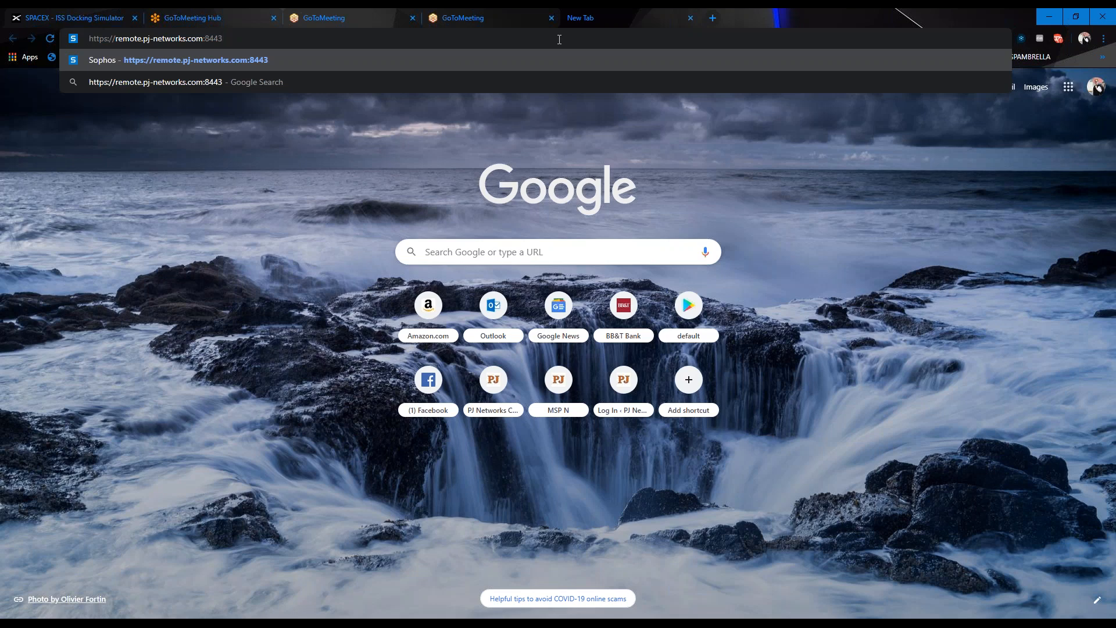
{"action": "key", "text": "Return"}
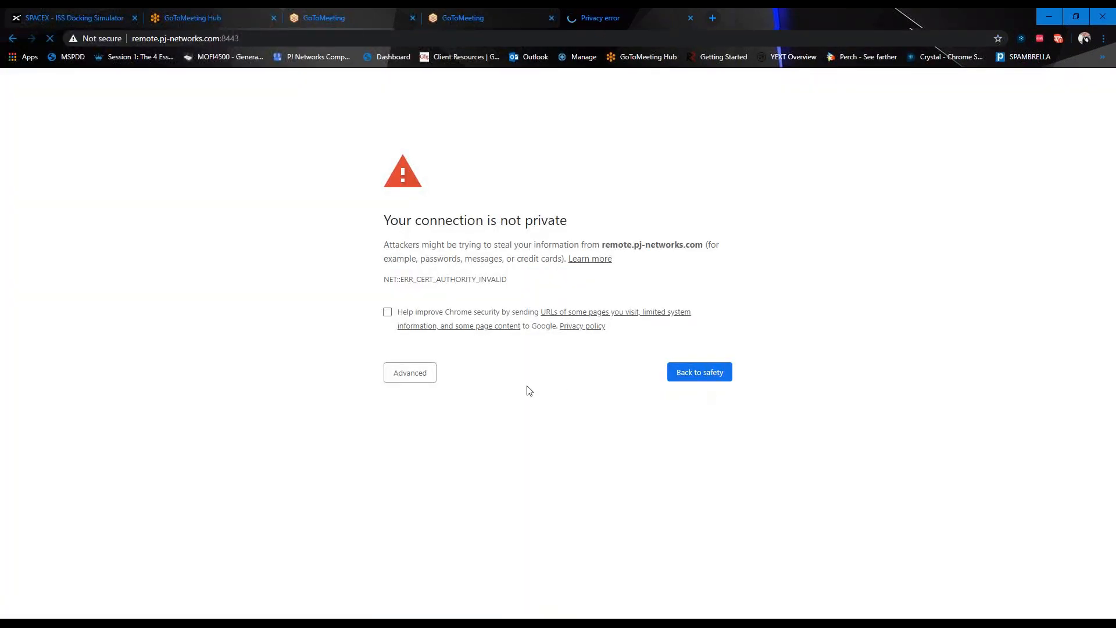
{"action": "left_click", "coordinate": [421, 373]}
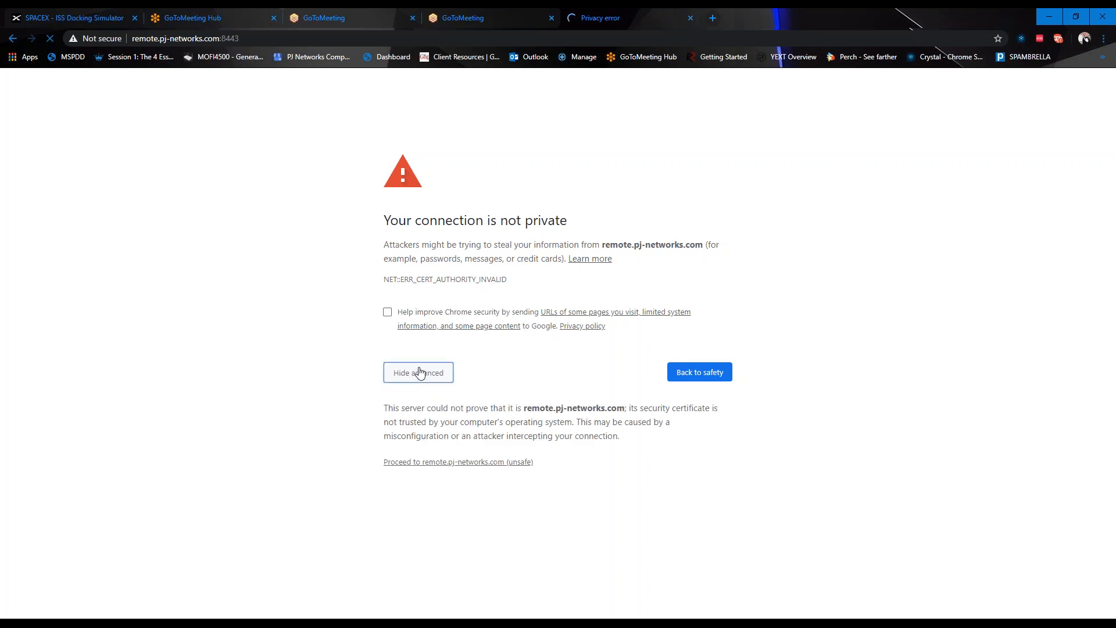
{"action": "left_click", "coordinate": [451, 464]}
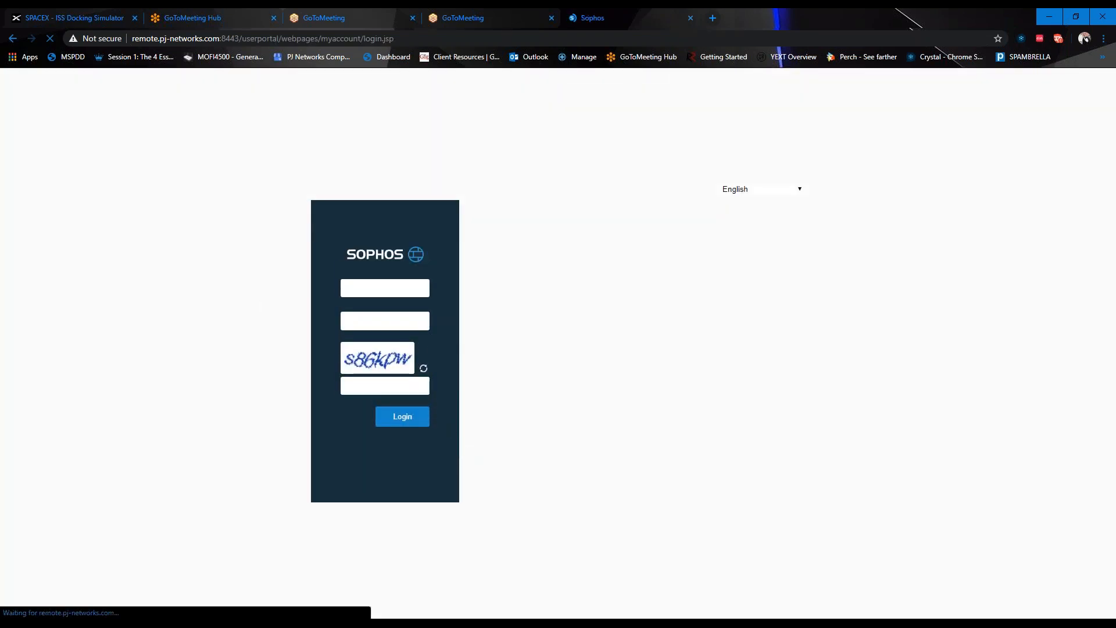
Fill in the portal user name, retyped password and captcha text, then submit the login
{"action": "left_click", "coordinate": [381, 288]}
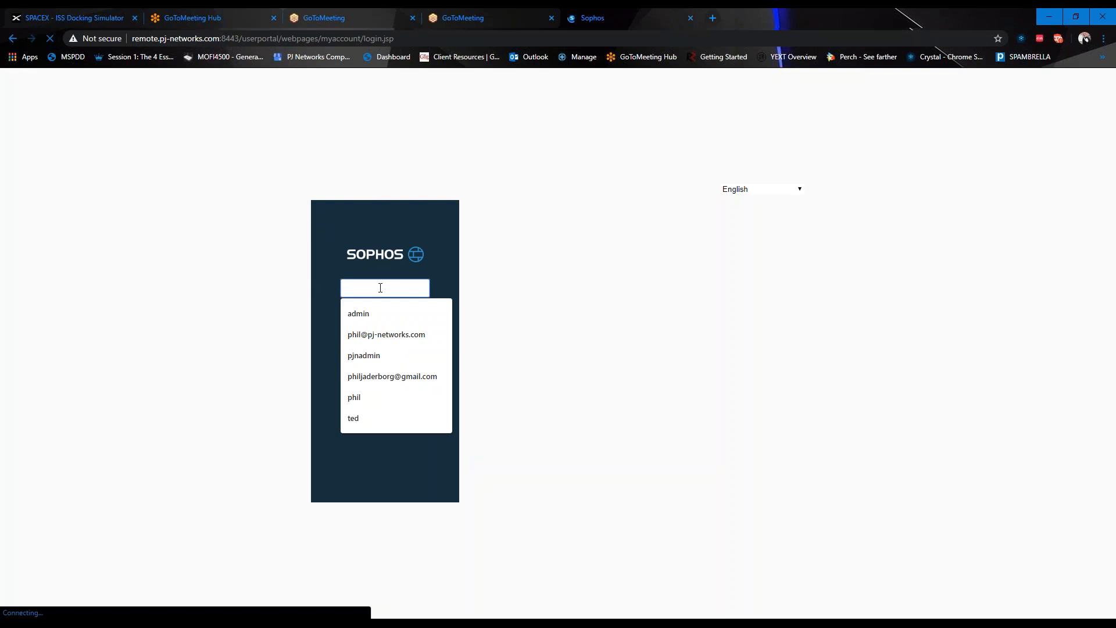
{"action": "type", "text": "phil"}
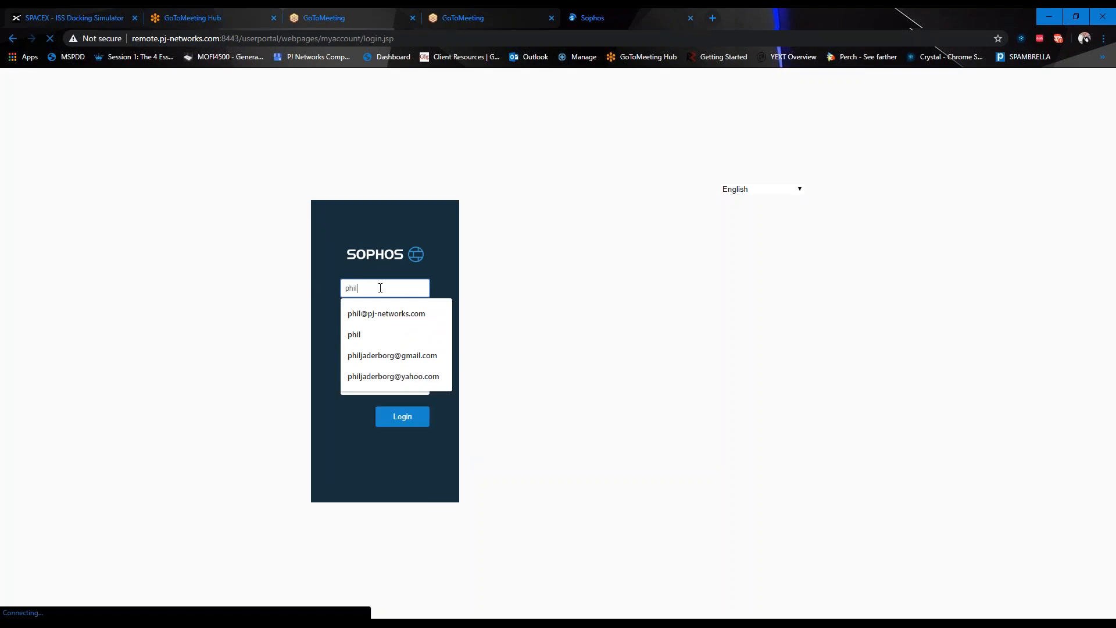
{"action": "key", "text": "Tab"}
{"action": "type", "text": "•••••••"}
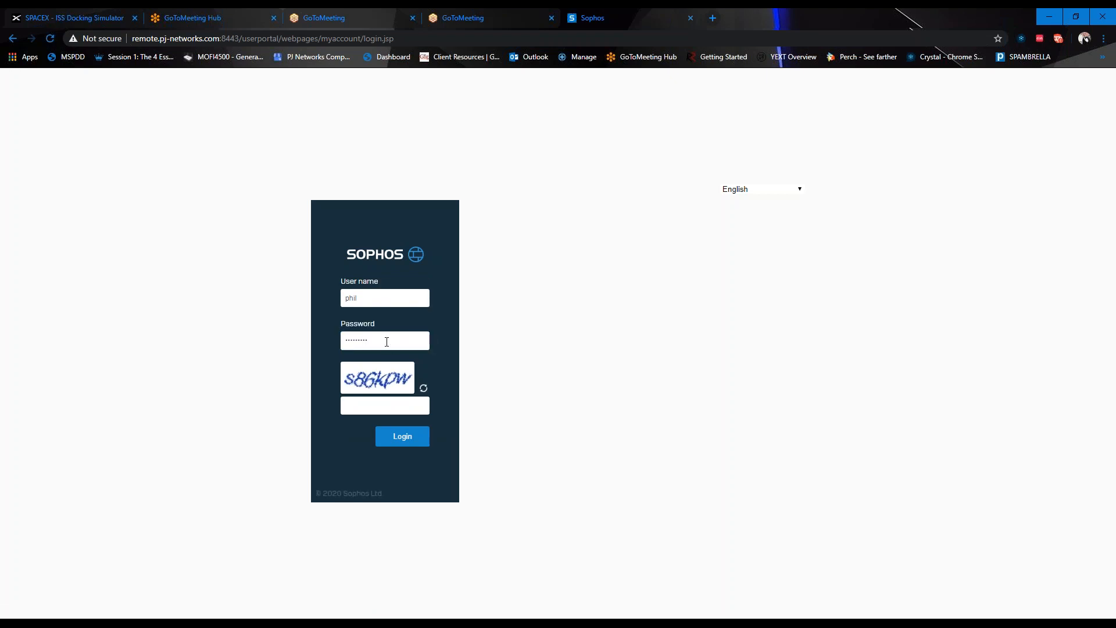
{"action": "left_click_drag", "start_coordinate": [384, 342], "coordinate": [320, 341]}
{"action": "type", "text": "••••••••••••••"}
{"action": "left_click", "coordinate": [360, 408]}
{"action": "type", "text": "s86kpw"}
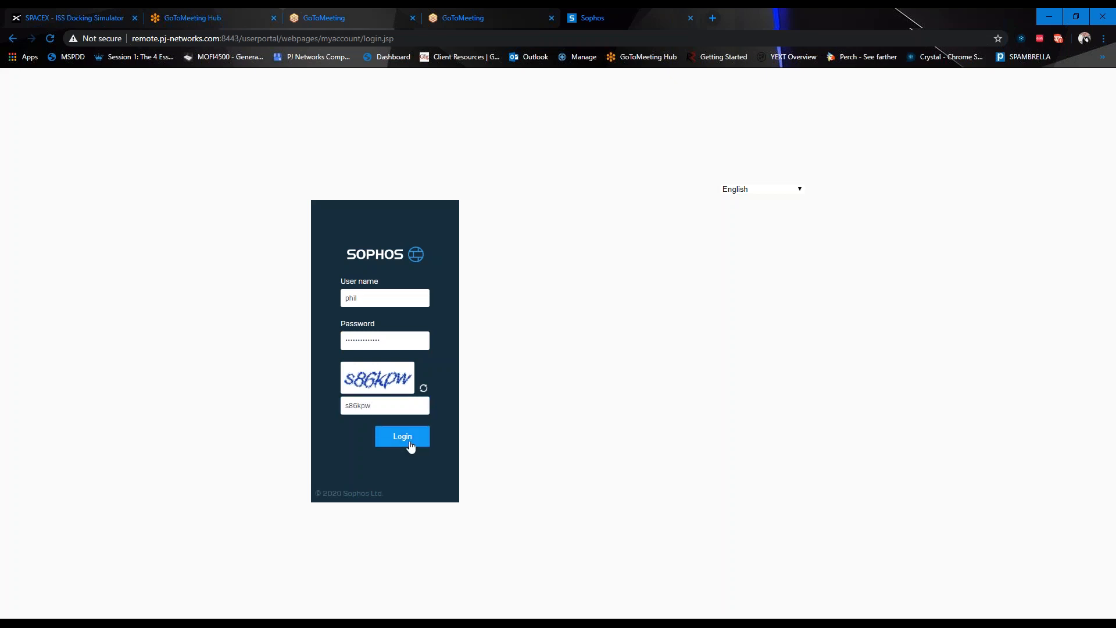
{"action": "left_click", "coordinate": [411, 446]}
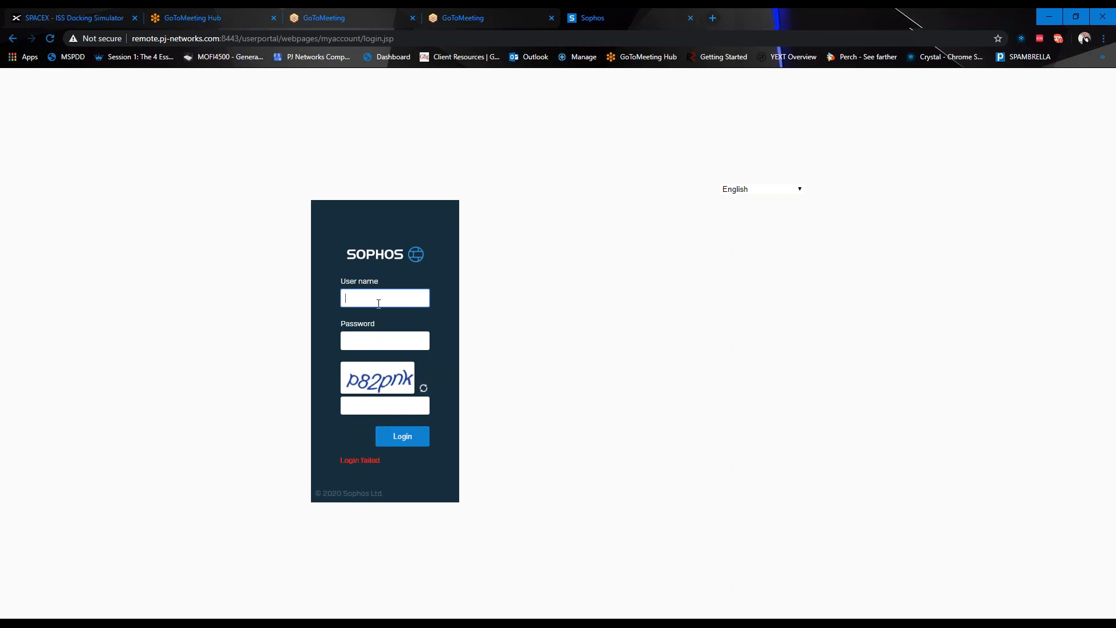
Re-enter the user name, password and the new captcha text and submit the login again
{"action": "left_click", "coordinate": [378, 302]}
{"action": "type", "text": "phil"}
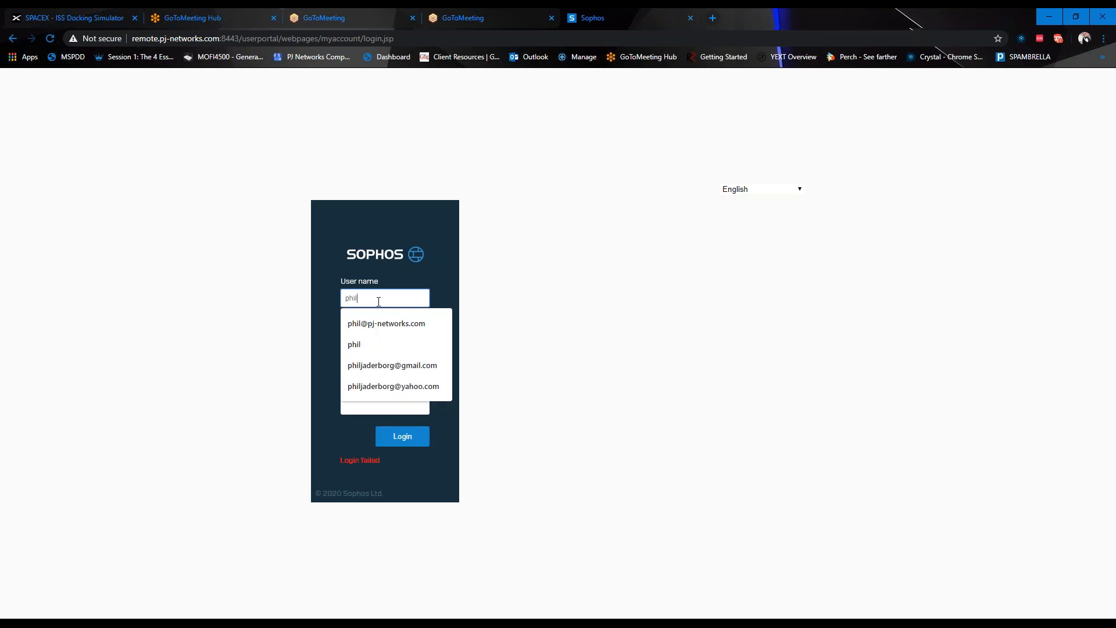
{"action": "key", "text": "Tab"}
{"action": "type", "text": "•••••••"}
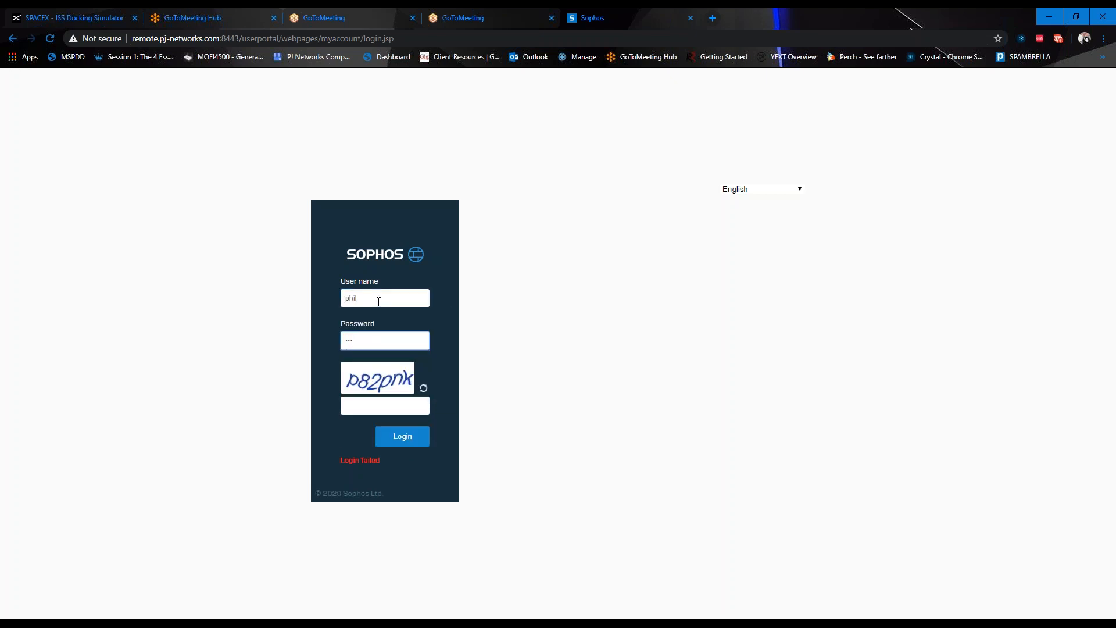
{"action": "type", "text": "•••••"}
{"action": "type", "text": "••••"}
{"action": "left_click", "coordinate": [361, 409]}
{"action": "type", "text": "p82pnk"}
{"action": "left_click", "coordinate": [409, 439]}
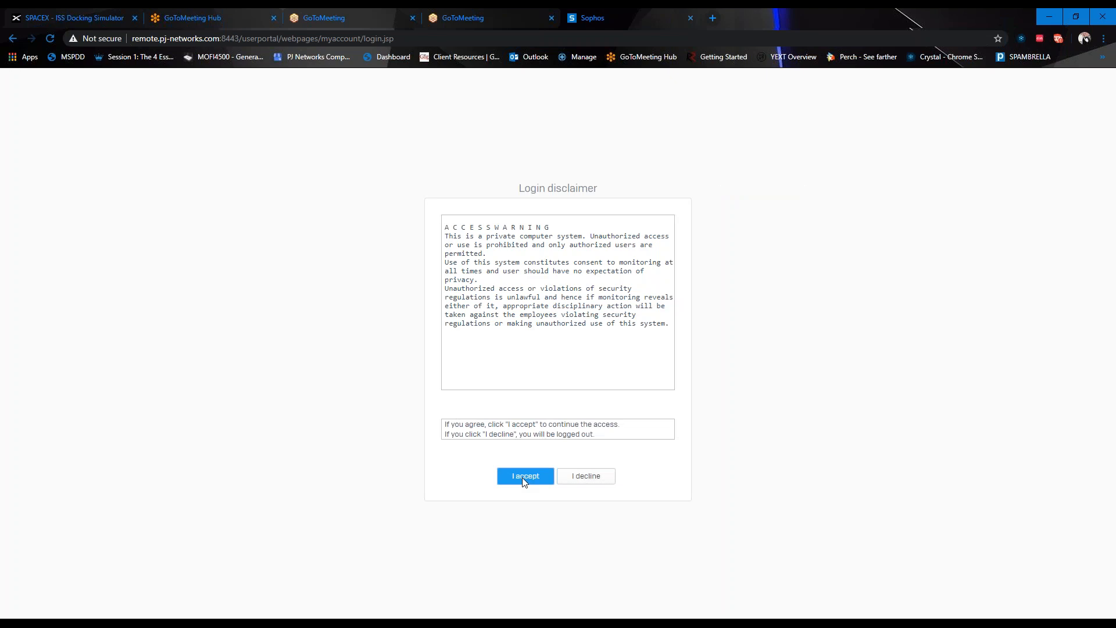
Accept the portal's login access disclaimer
{"action": "left_click", "coordinate": [523, 476]}
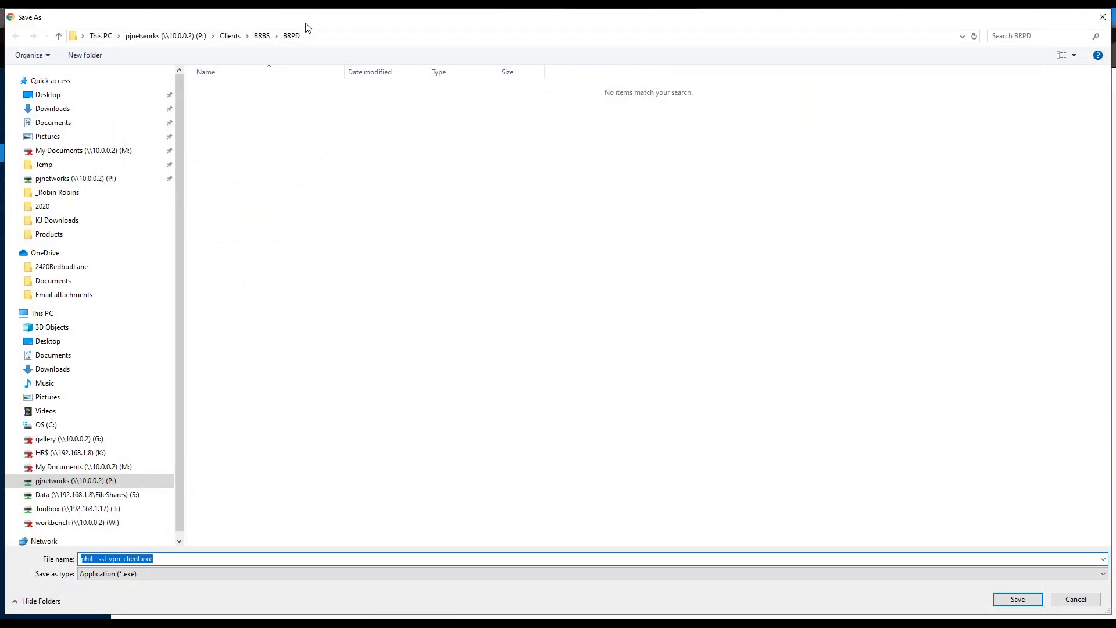
Save the VPN client installer to the Temp folder on pjnetworks (P:)
{"action": "left_click", "coordinate": [175, 36]}
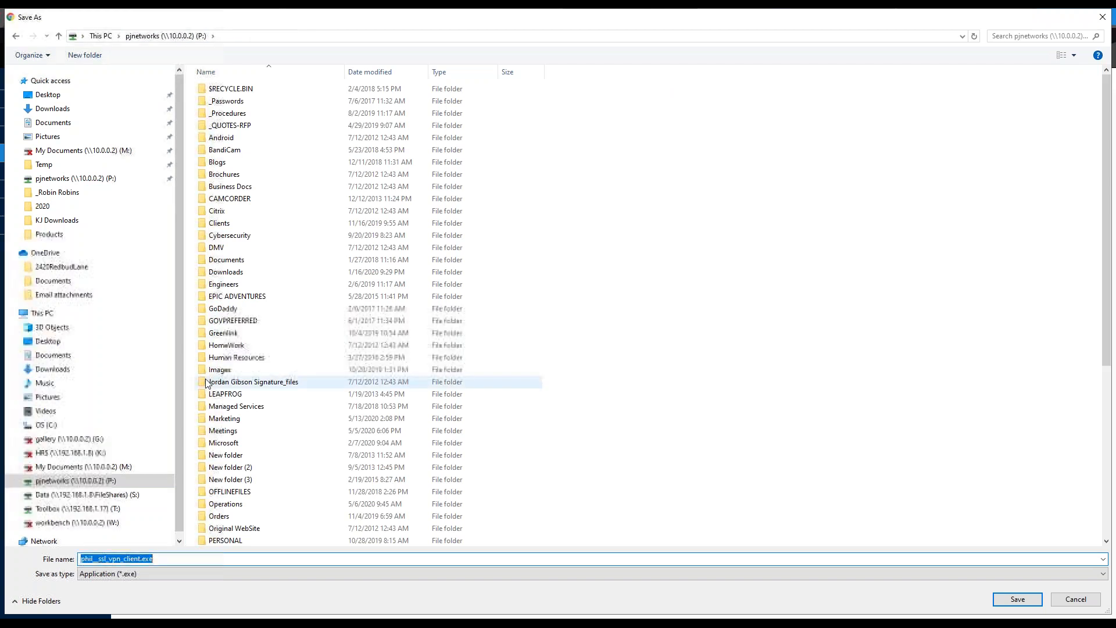
{"action": "scroll", "coordinate": [250, 500], "scroll_direction": "down", "scroll_amount": 6}
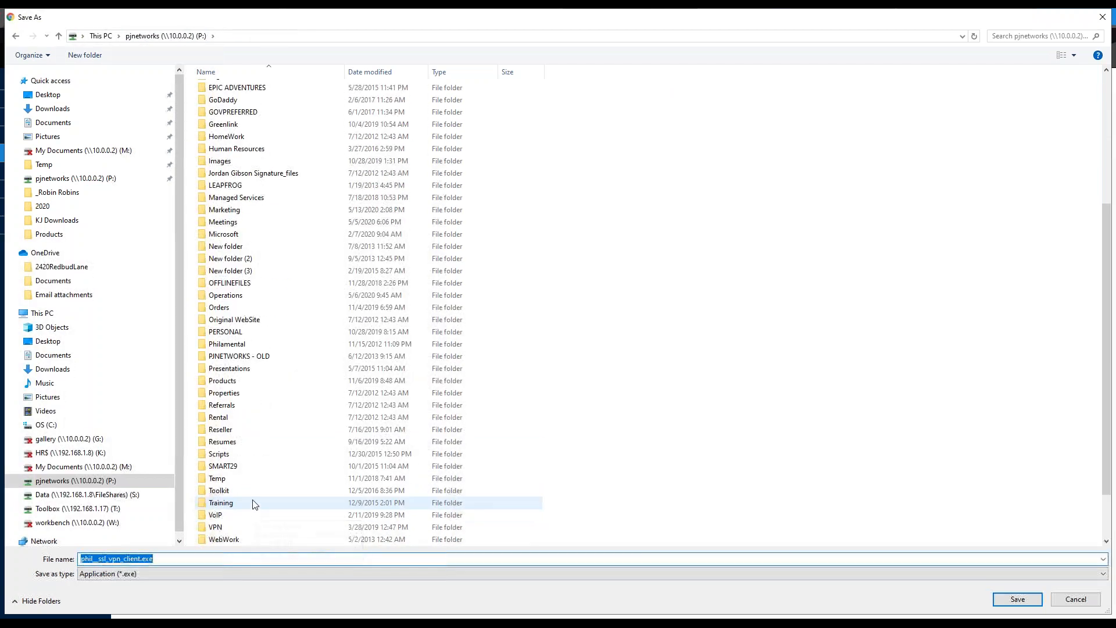
{"action": "double_click", "coordinate": [256, 479]}
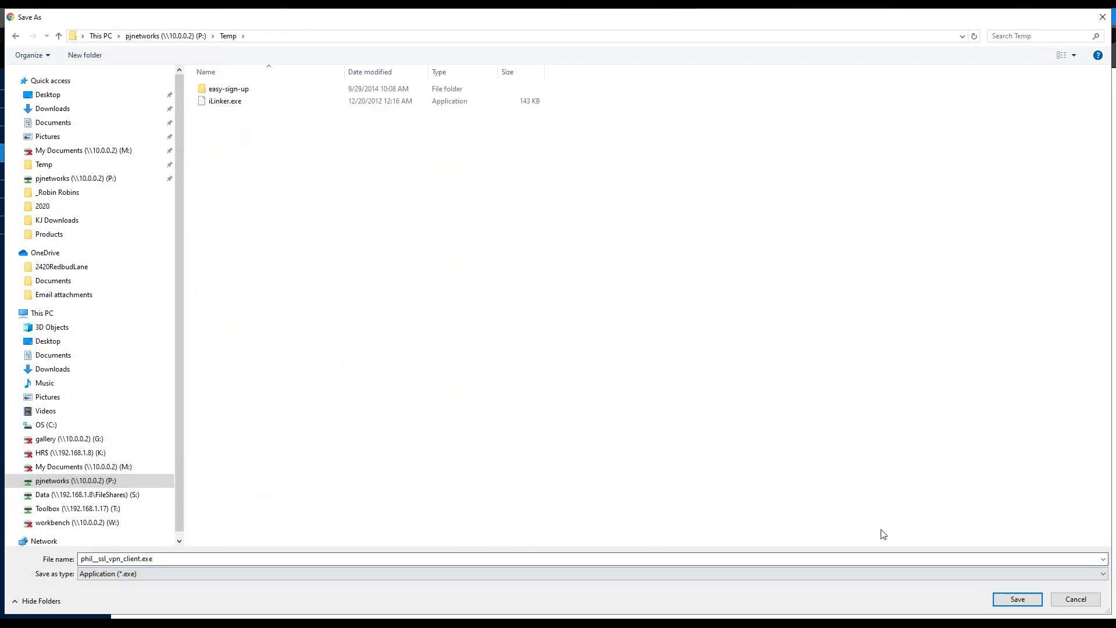
{"action": "left_click", "coordinate": [1017, 599]}
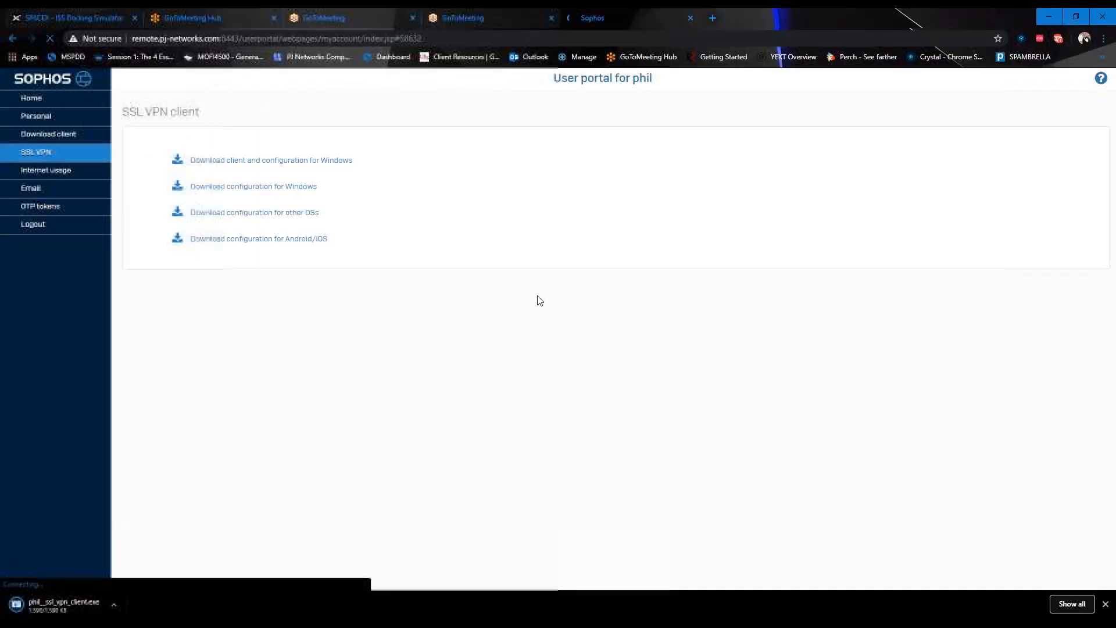
Show the downloaded VPN installer in its folder from Chrome's download bar
{"action": "left_click", "coordinate": [119, 605]}
{"action": "left_click", "coordinate": [147, 565]}
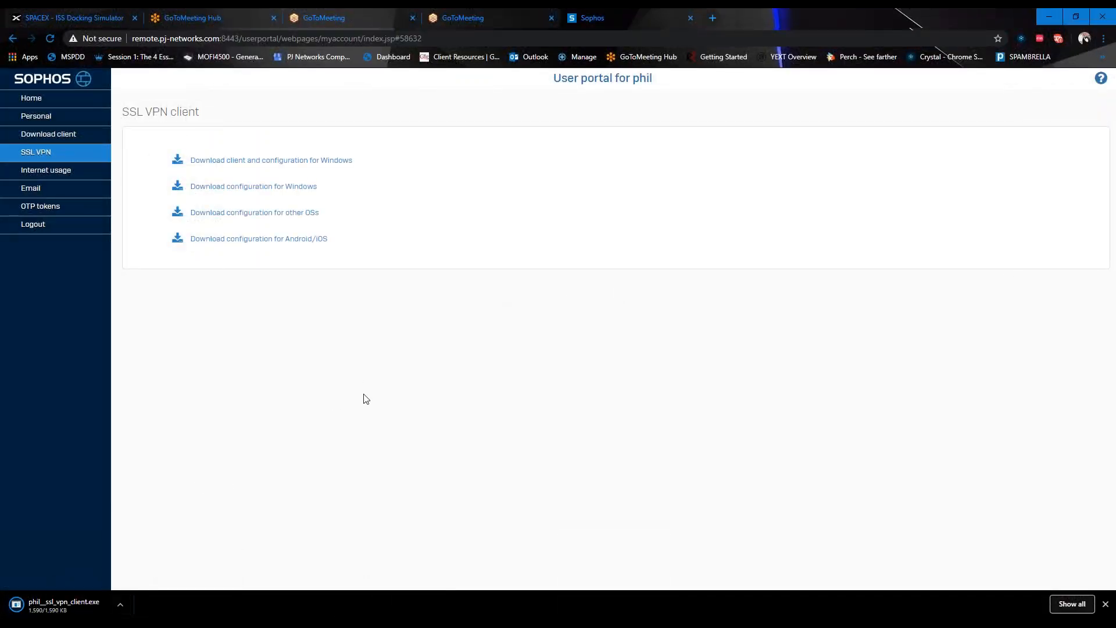
{"action": "left_click", "coordinate": [117, 607]}
{"action": "left_click", "coordinate": [150, 565]}
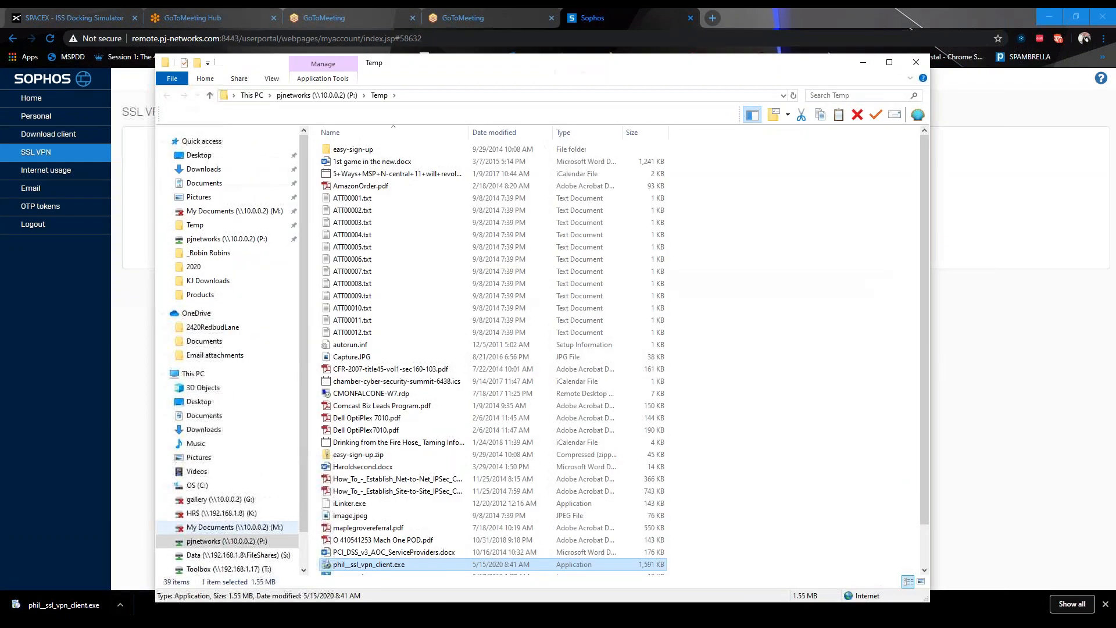
Sort Temp newest first and run the VPN client installer as administrator, allowing the security warning
{"action": "left_click", "coordinate": [494, 132]}
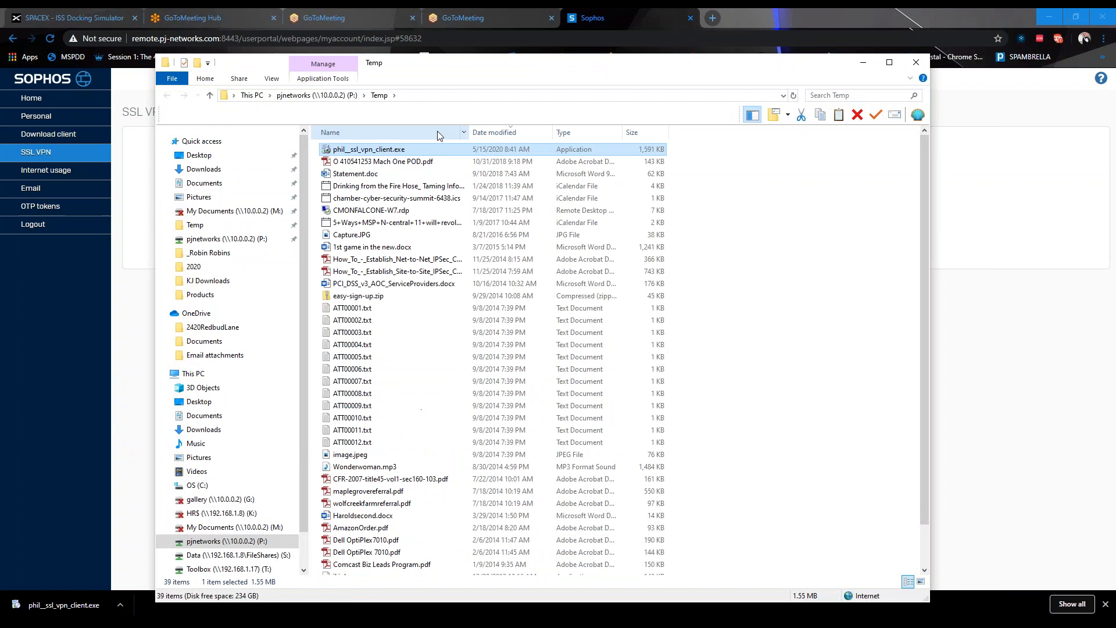
{"action": "right_click", "coordinate": [389, 150]}
{"action": "left_click", "coordinate": [416, 172]}
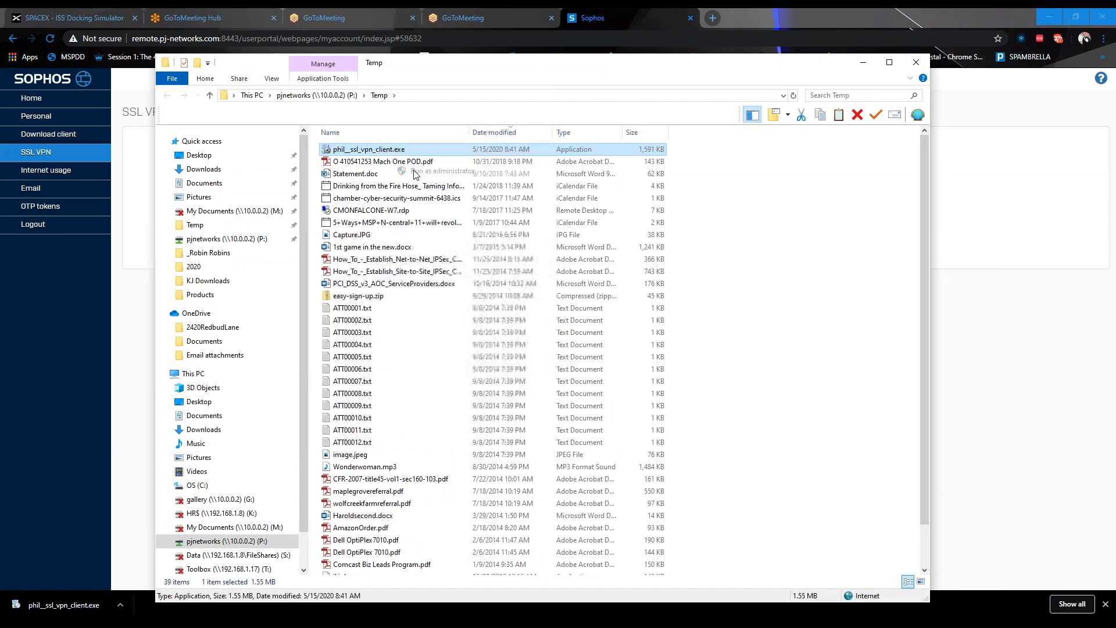
{"action": "left_click", "coordinate": [590, 328]}
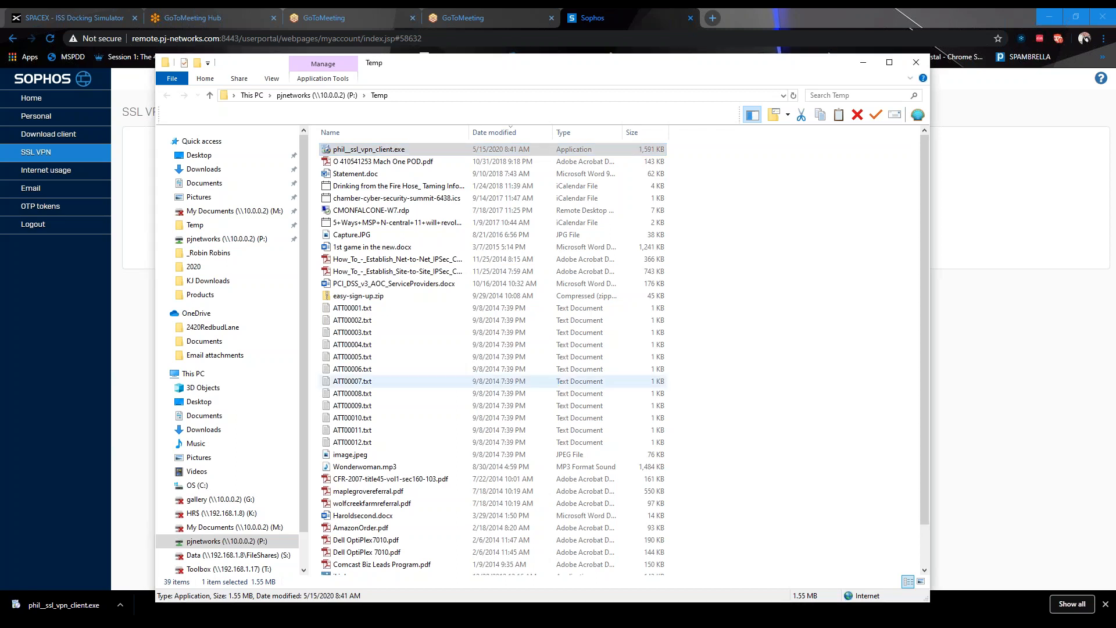
Stop the running client, accept the licence and install Sophos SSL VPN Client 2.1 to the default folder
{"action": "left_click", "coordinate": [610, 387]}
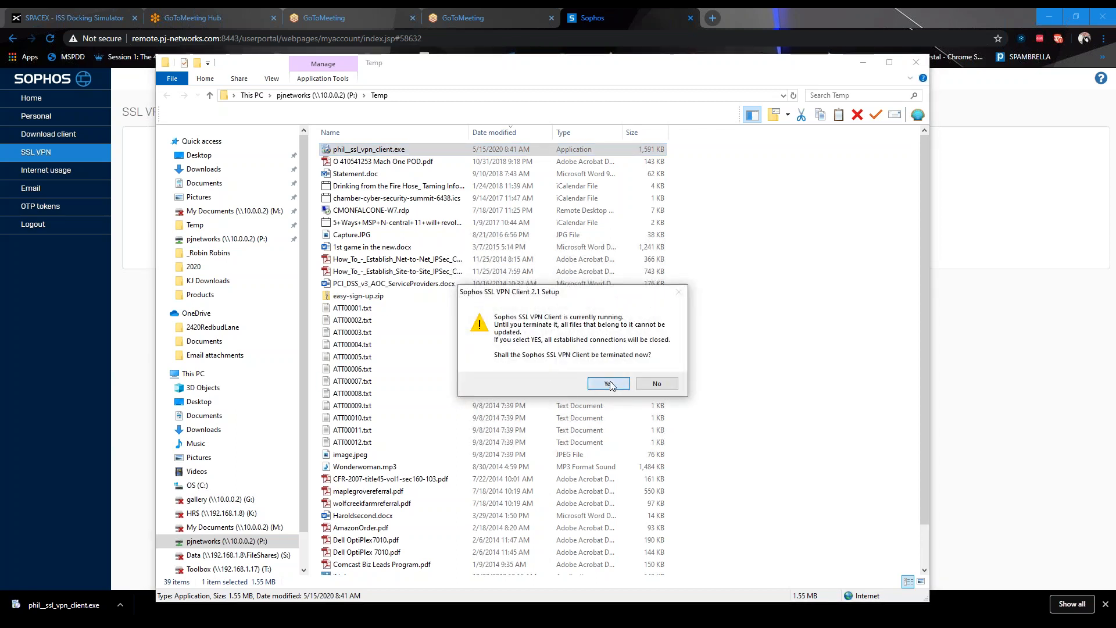
{"action": "left_click", "coordinate": [627, 412]}
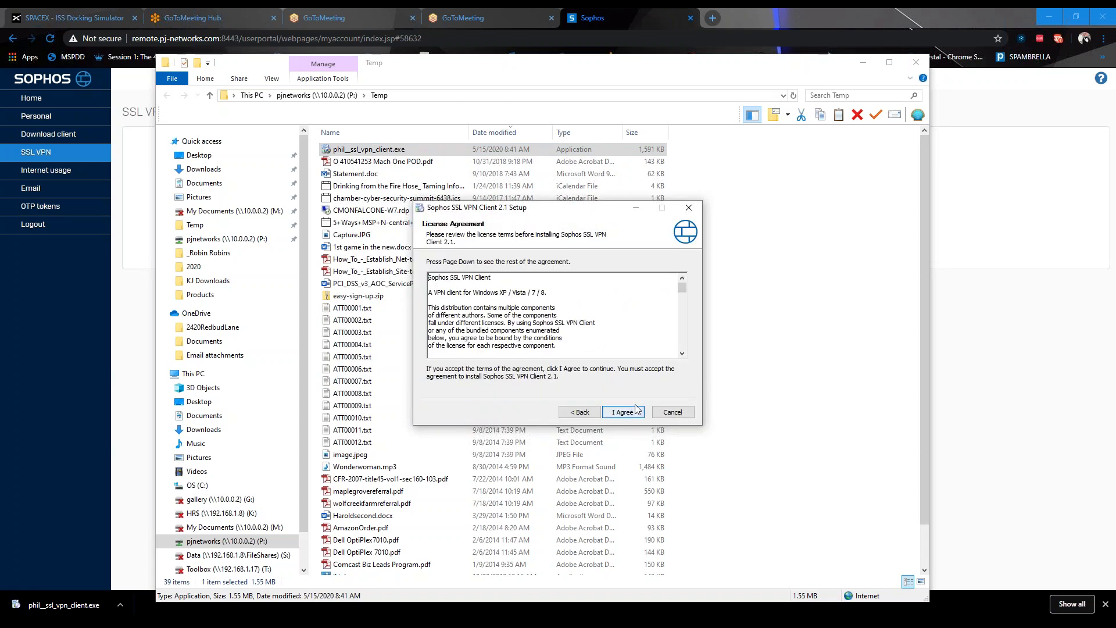
{"action": "left_click", "coordinate": [632, 414]}
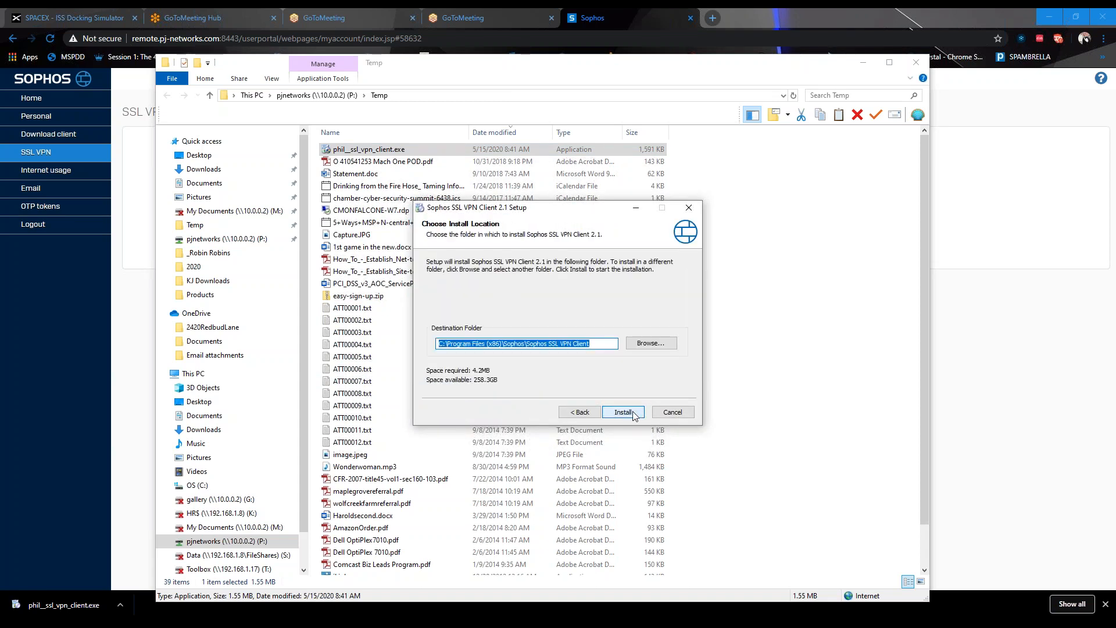
{"action": "left_click", "coordinate": [632, 411]}
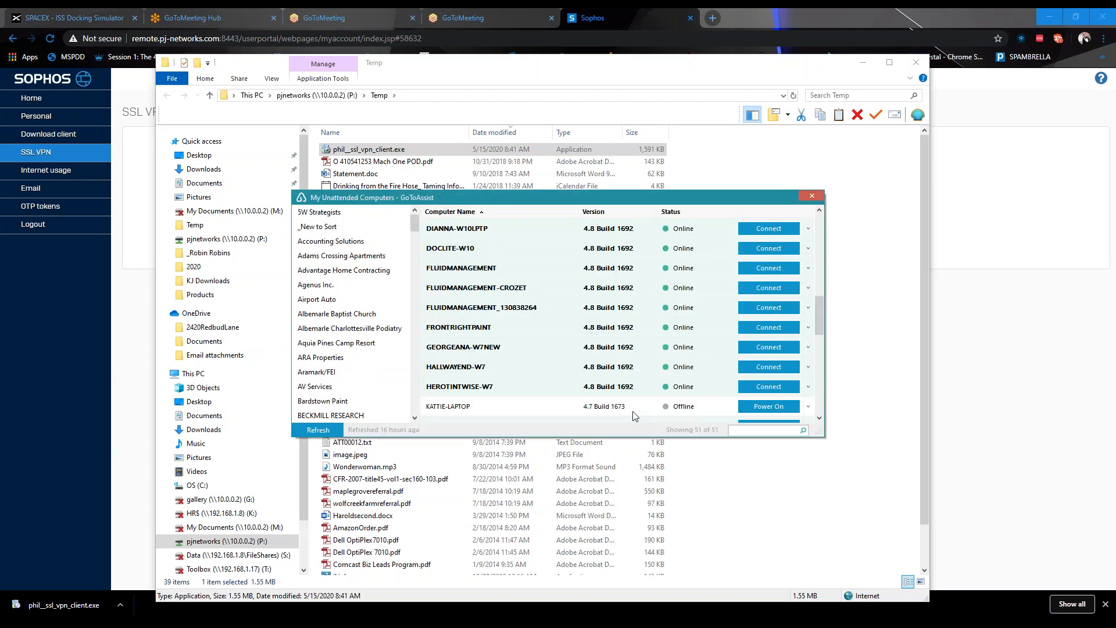
{"action": "left_click", "coordinate": [812, 196]}
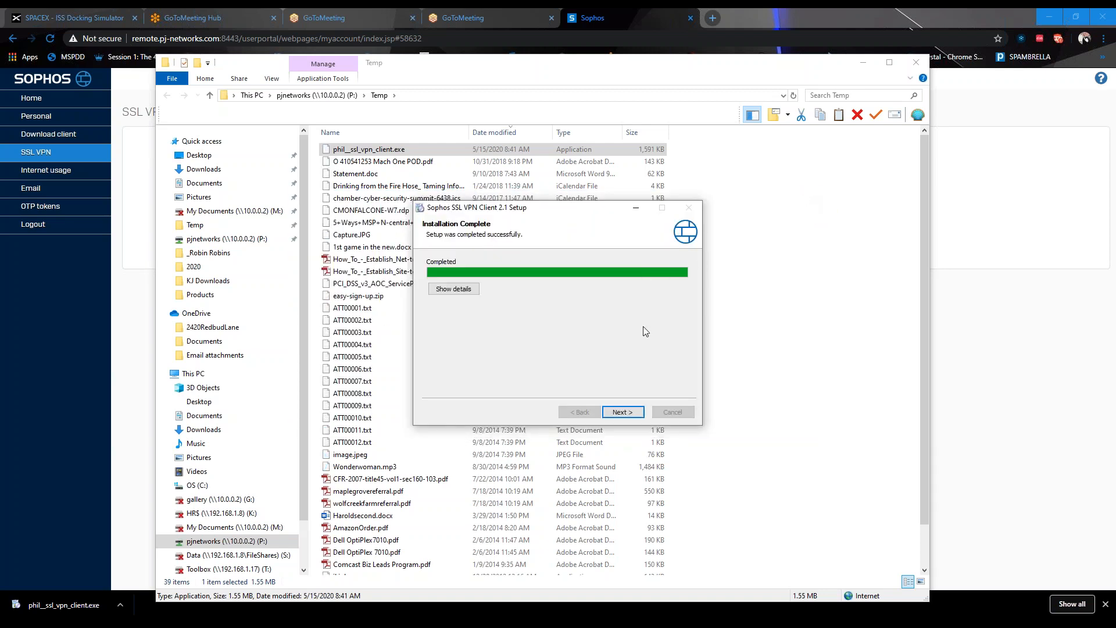
{"action": "left_click", "coordinate": [621, 413]}
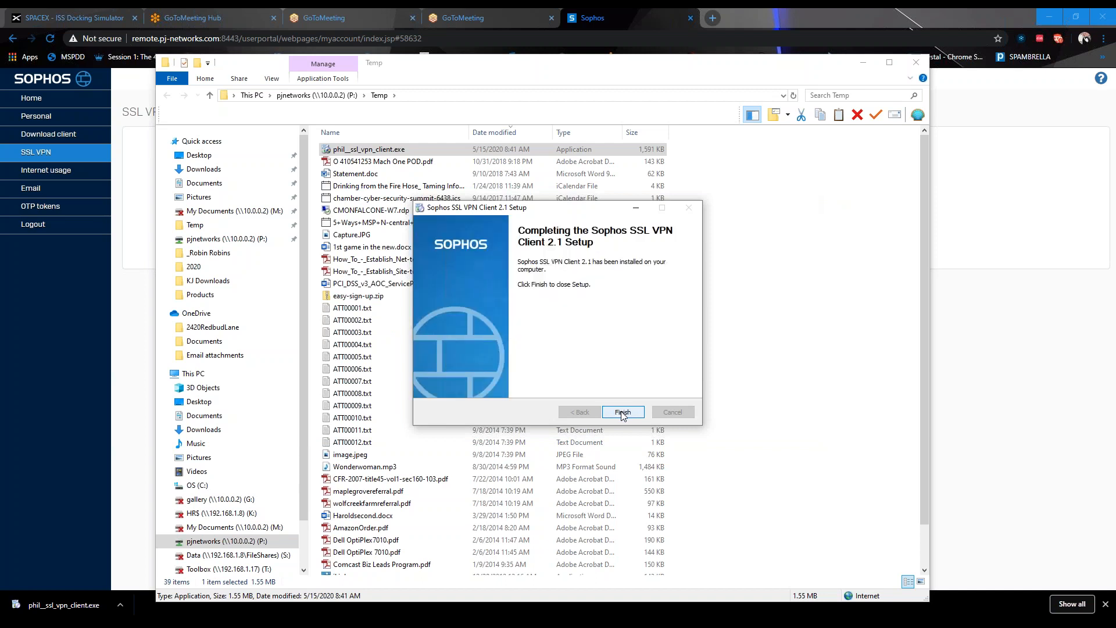
{"action": "left_click", "coordinate": [621, 412]}
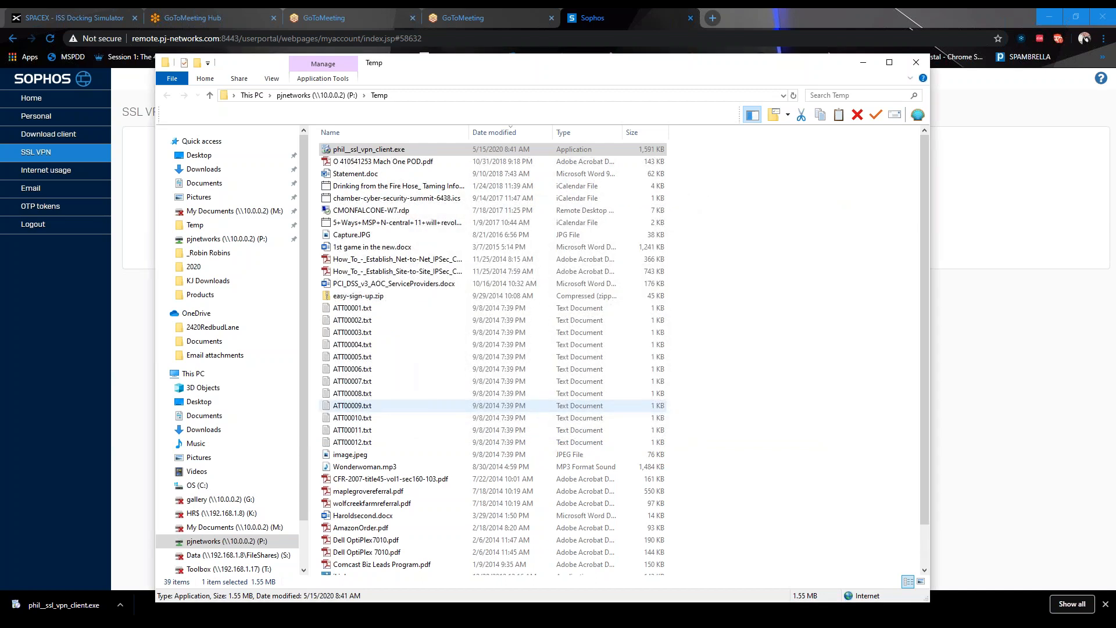
Connect the SSL VPN from the tray icon using the user name and password
{"action": "left_click", "coordinate": [915, 65]}
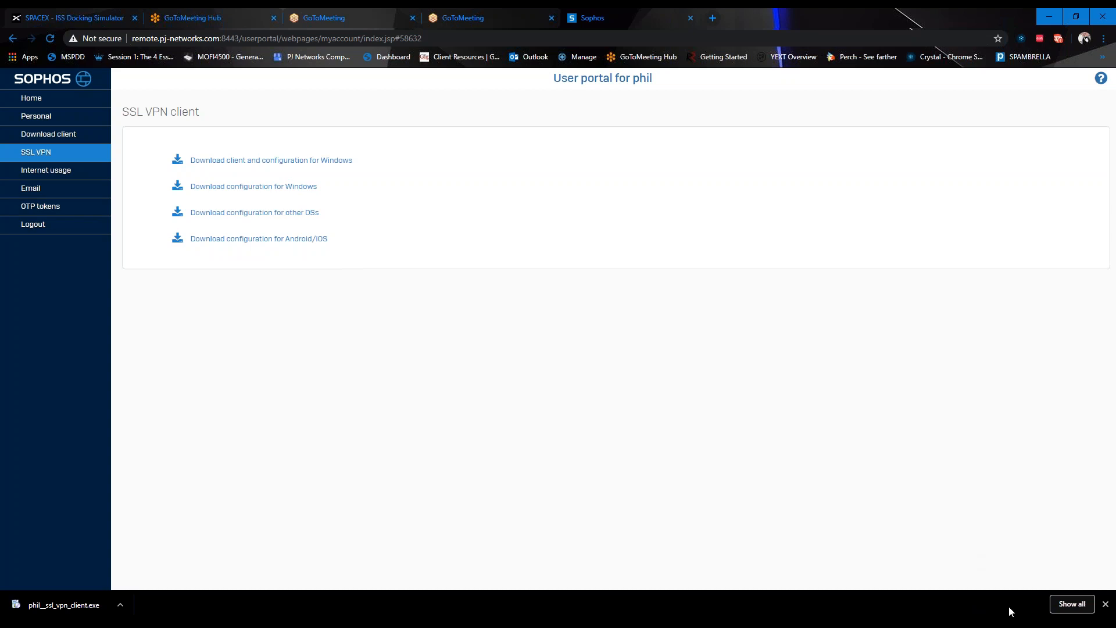
{"action": "right_click", "coordinate": [1001, 623]}
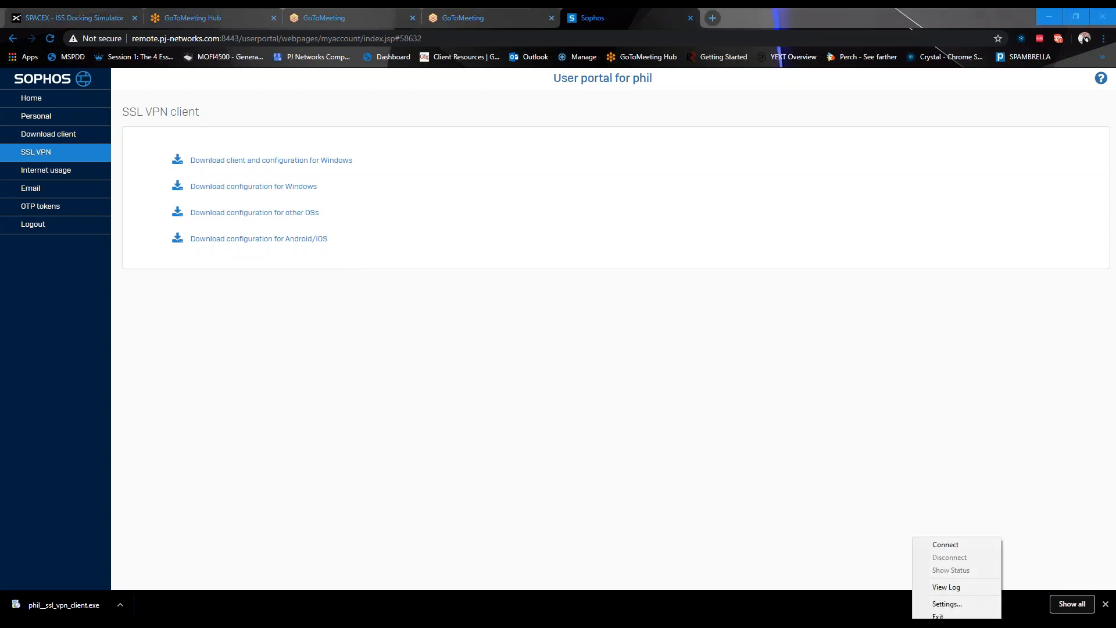
{"action": "left_click", "coordinate": [958, 543]}
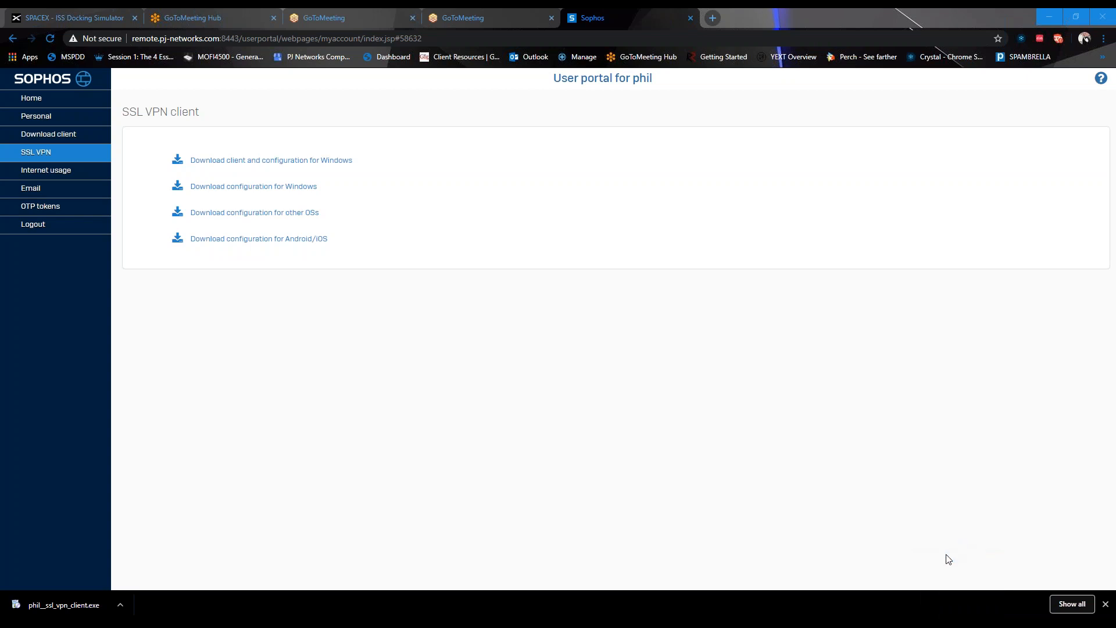
{"action": "type", "text": "phil"}
{"action": "key", "text": "Tab"}
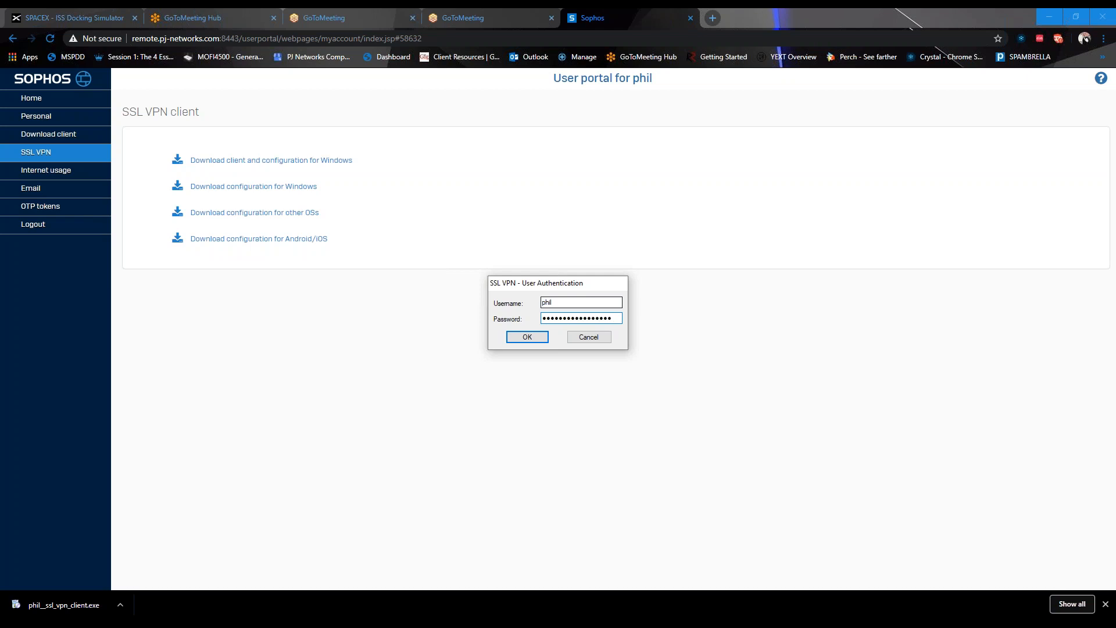
{"action": "type", "text": "••"}
{"action": "left_click", "coordinate": [528, 338]}
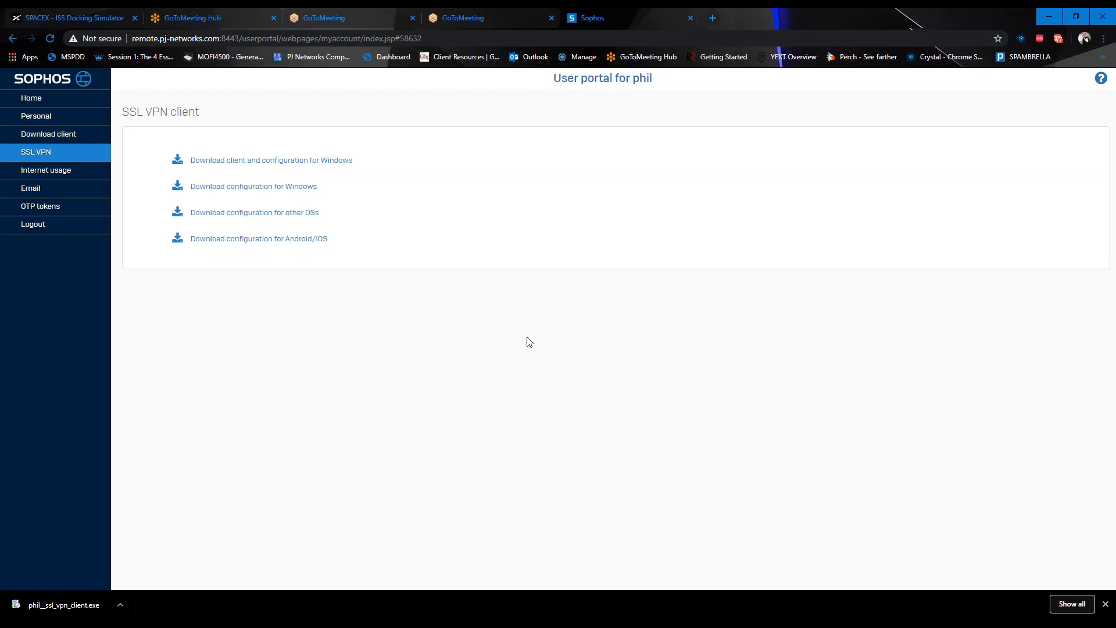
Check the VPN connection status and open This PC with Win+E
{"action": "right_click", "coordinate": [981, 616]}
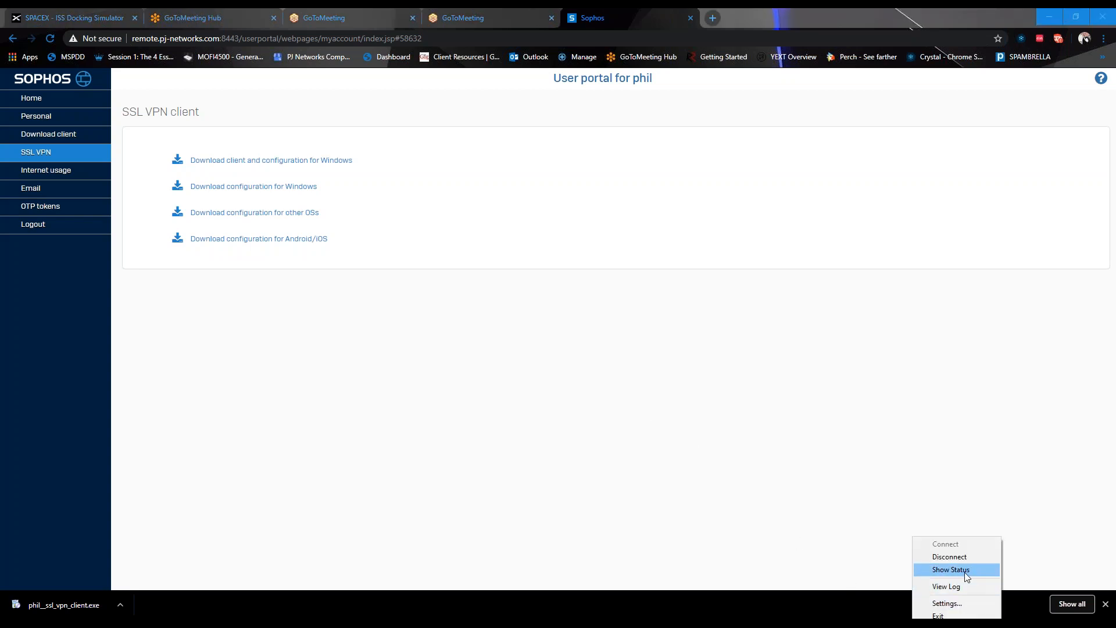
{"action": "left_click", "coordinate": [964, 569]}
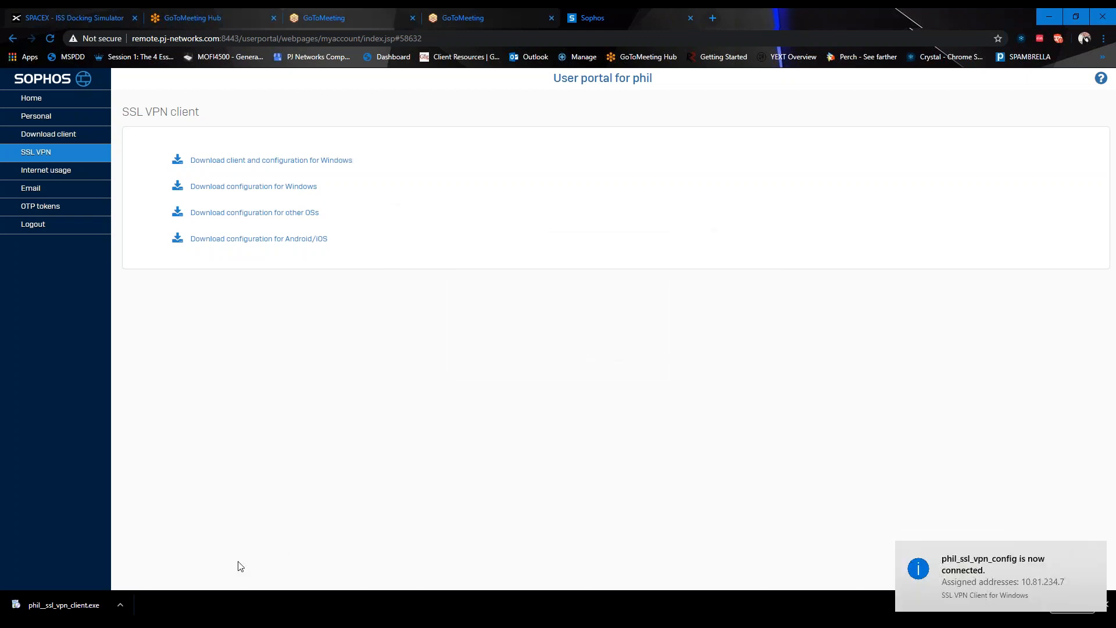
{"action": "key", "text": "super+e"}
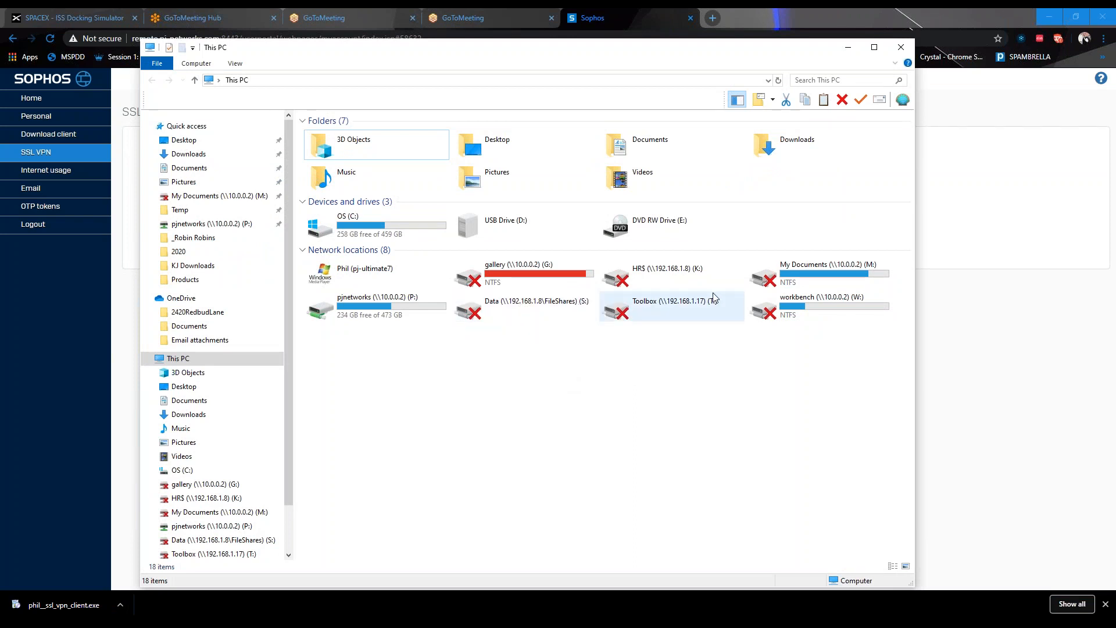
Open the Data (S:), Toolbox (T:) and My Documents (M:) drives, then minimize Explorer
{"action": "left_click", "coordinate": [512, 314]}
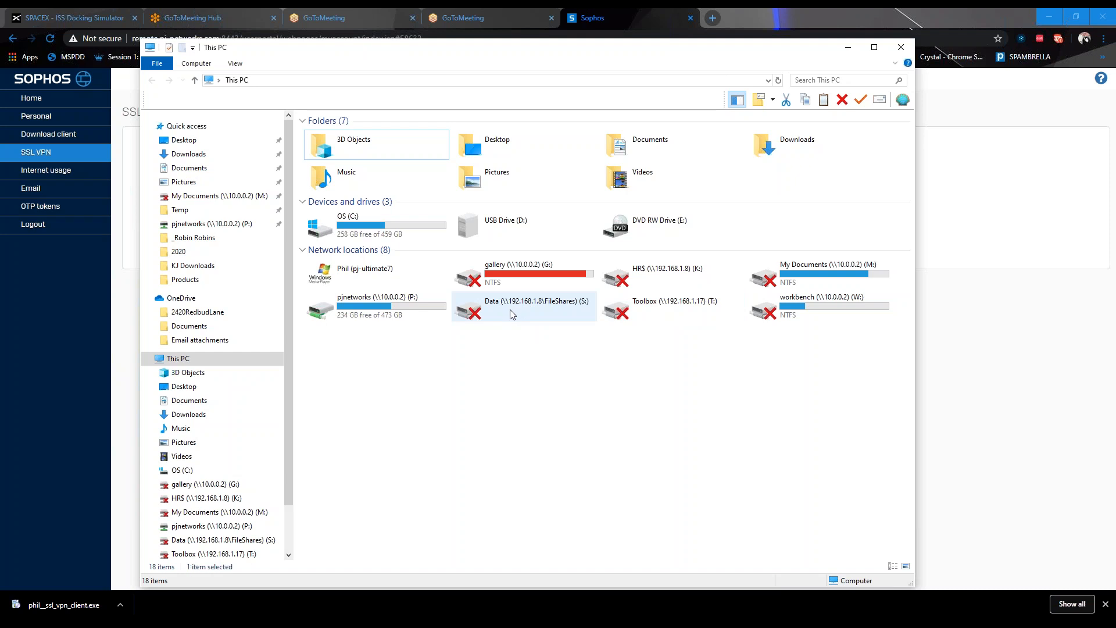
{"action": "double_click", "coordinate": [512, 314]}
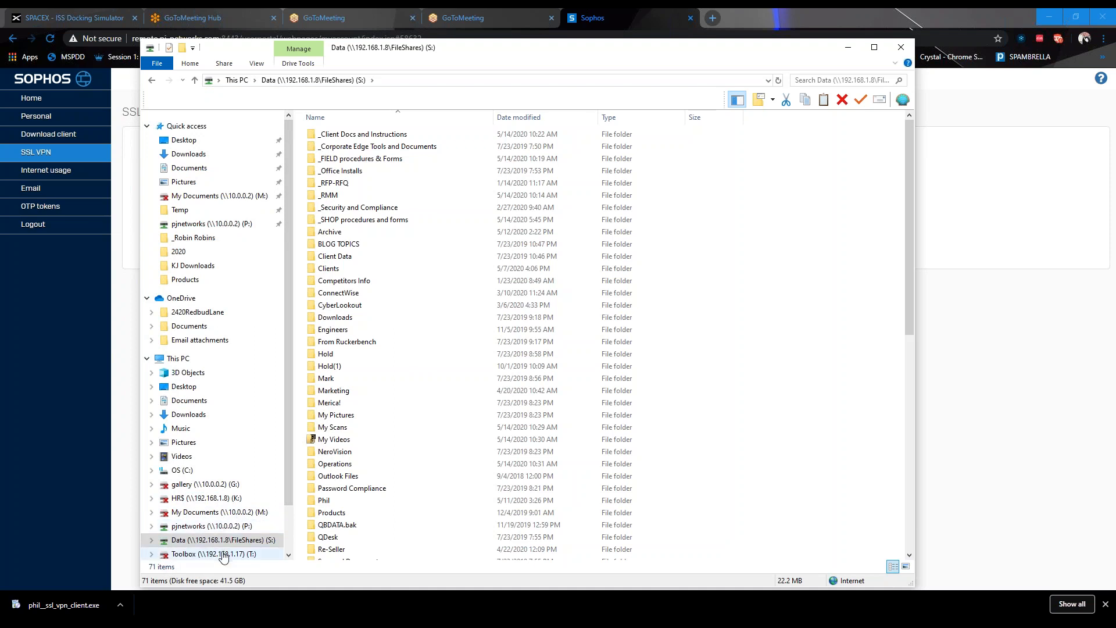
{"action": "left_click", "coordinate": [222, 555]}
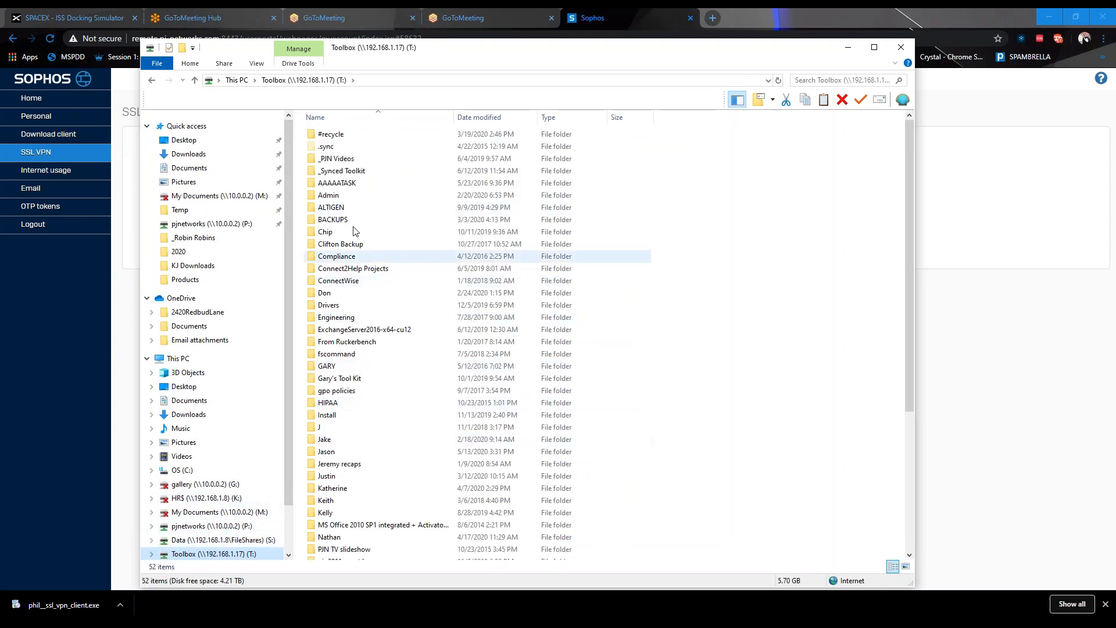
{"action": "left_click", "coordinate": [235, 512]}
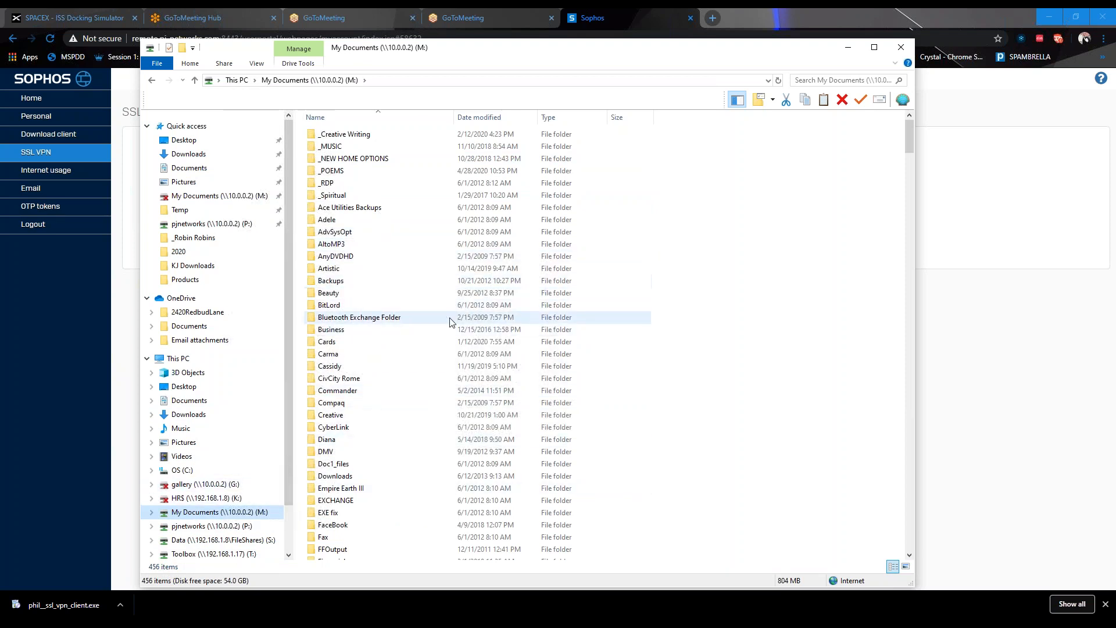
{"action": "left_click", "coordinate": [849, 51]}
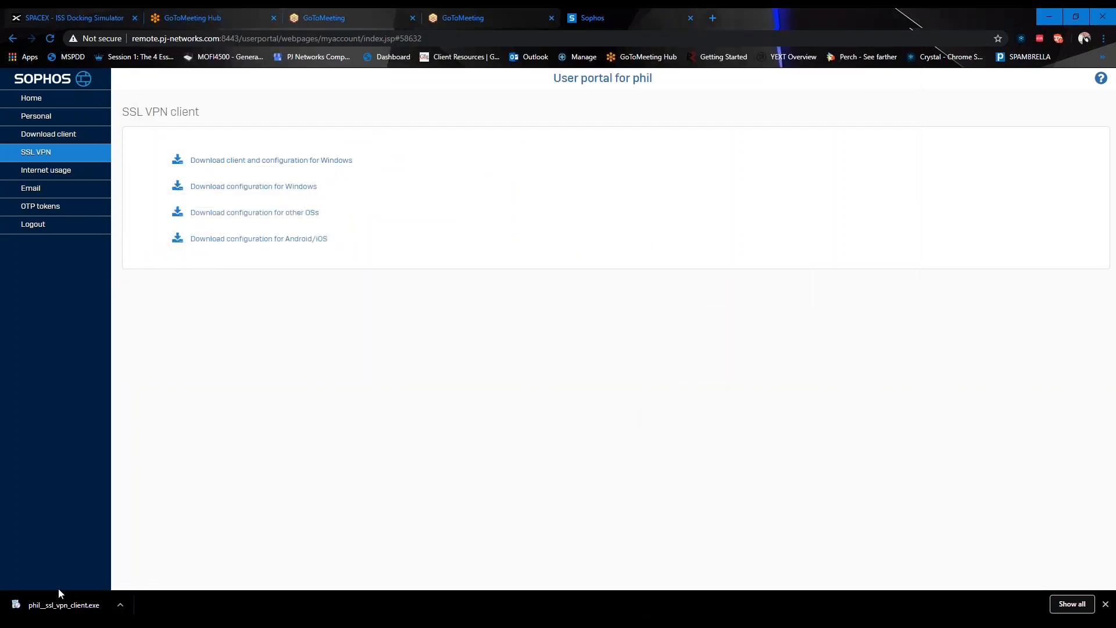
Start Remote Desktop Connection to the office PC and sign in with the account password
{"action": "left_click", "coordinate": [6, 610]}
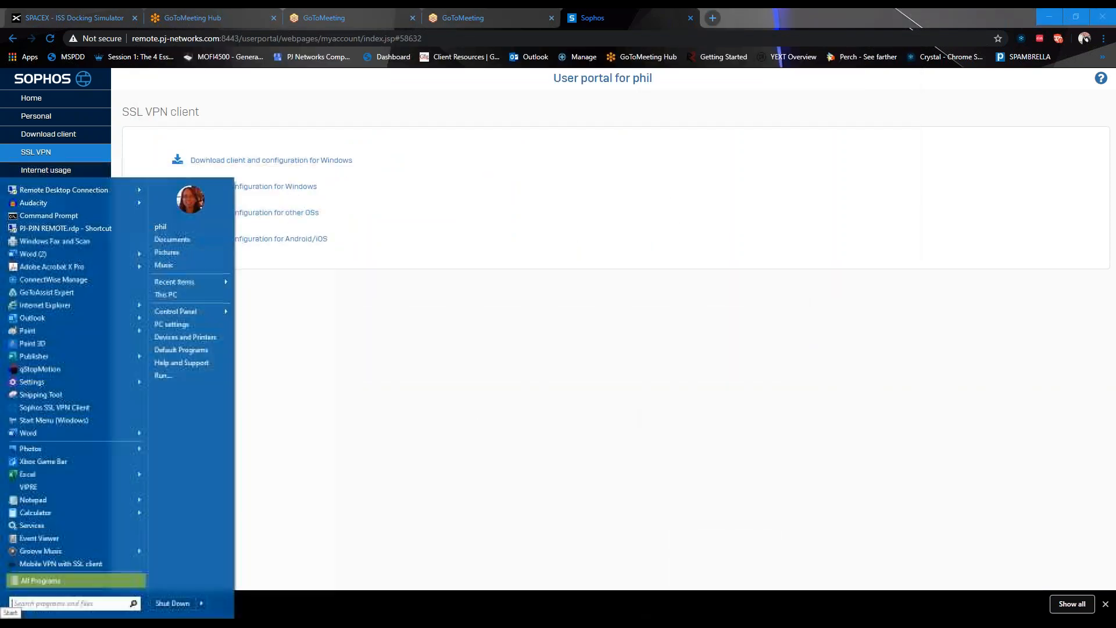
{"action": "left_click", "coordinate": [79, 190]}
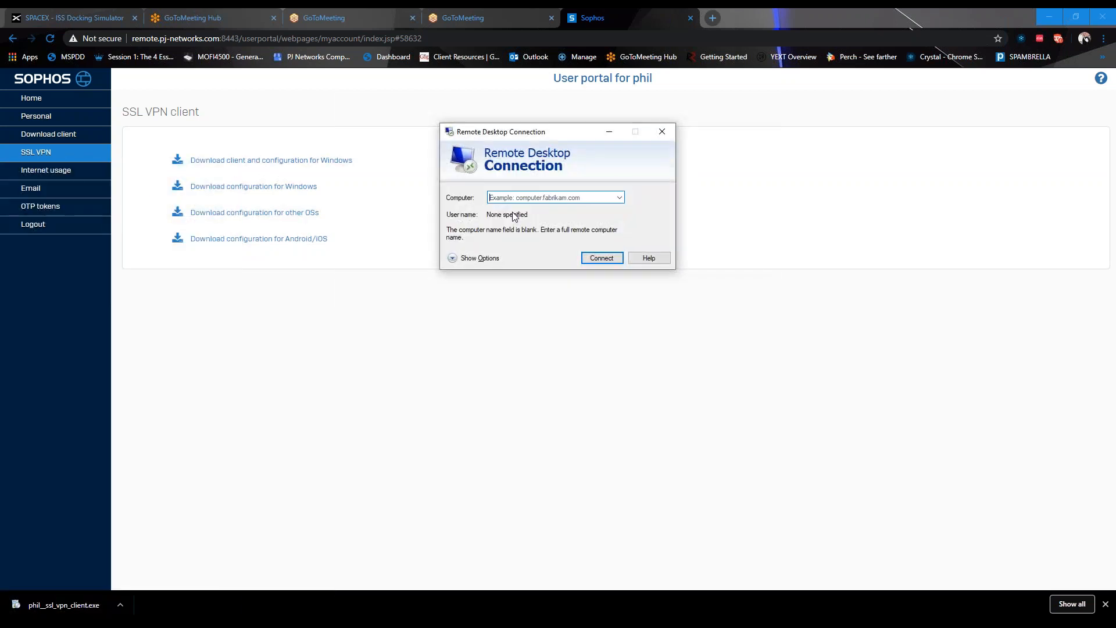
{"action": "type", "text": "PH"}
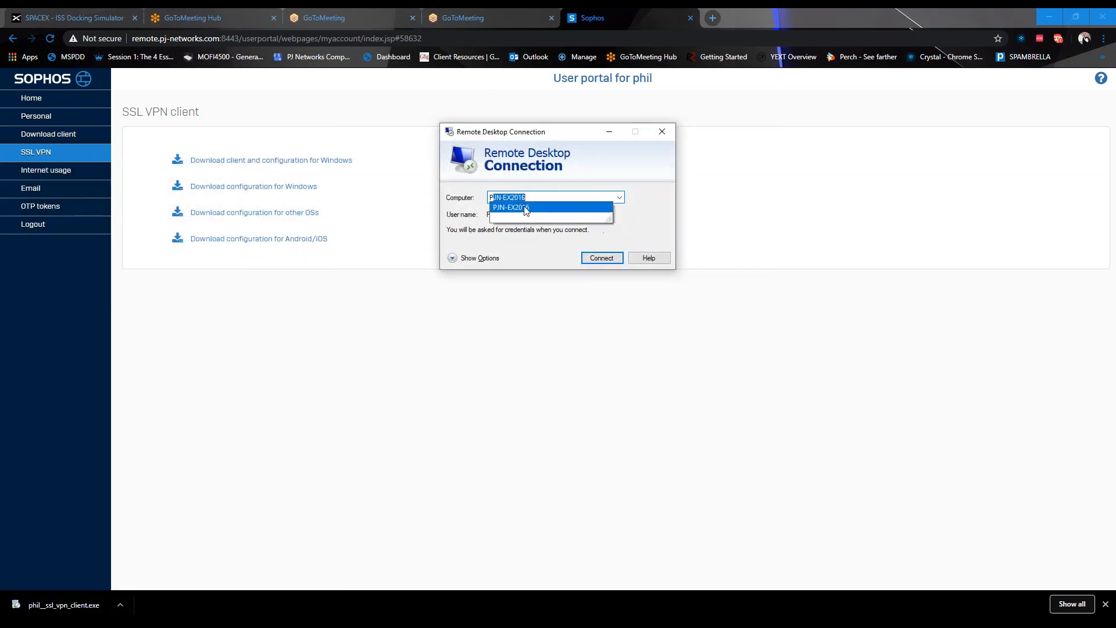
{"action": "type", "text": "IL-OFFICE"}
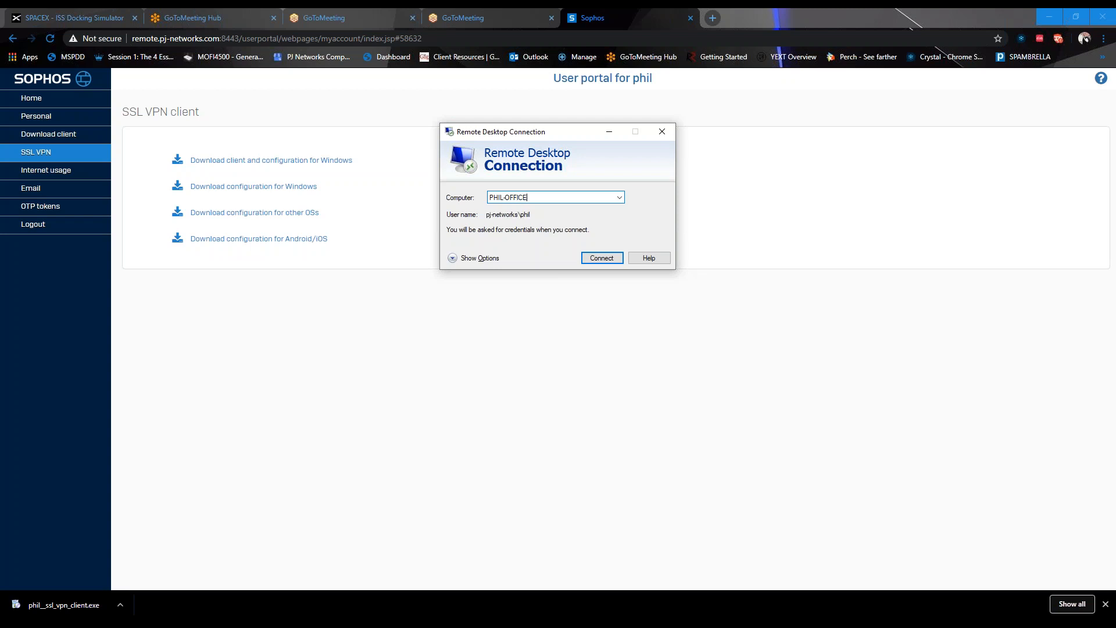
{"action": "left_click", "coordinate": [605, 261]}
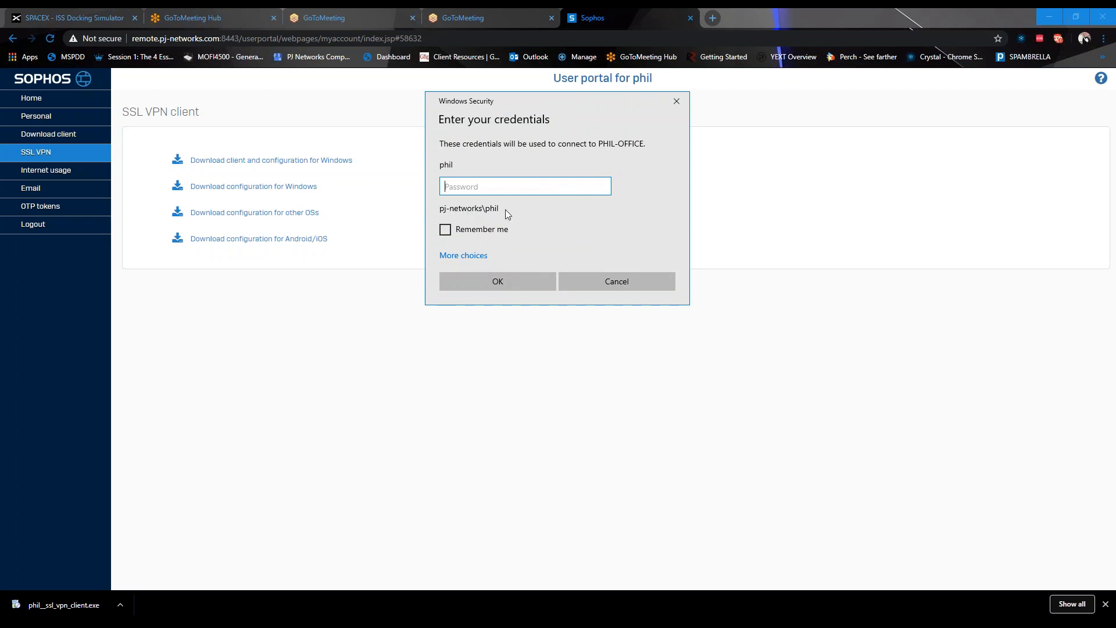
{"action": "type", "text": "*"}
{"action": "left_click", "coordinate": [480, 282]}
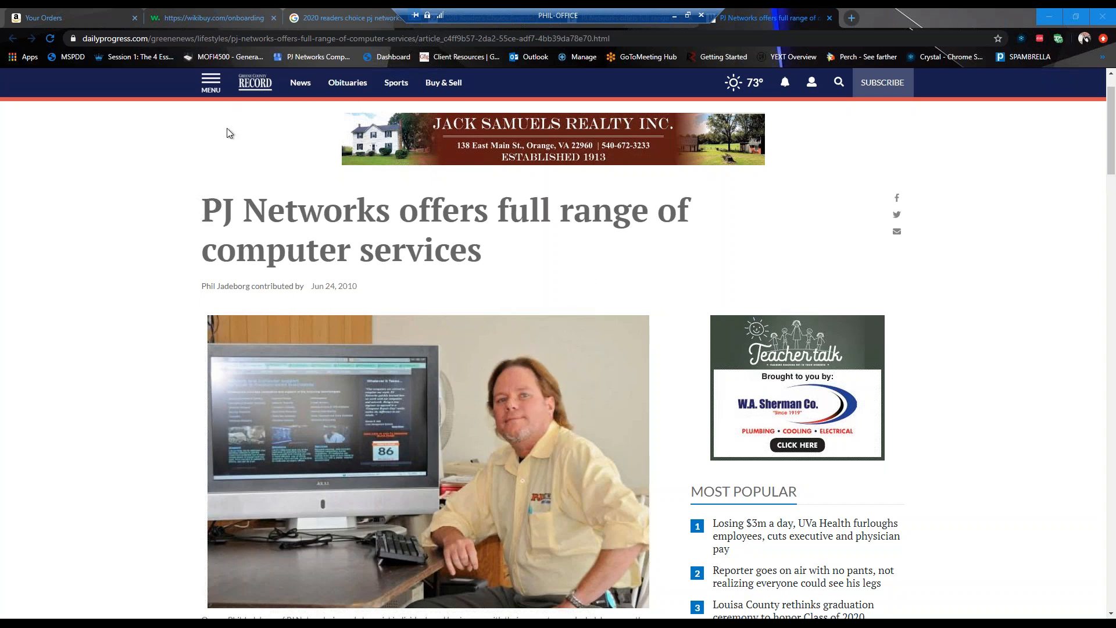
Minimize the remote Chrome and check Outlook on the office PC with the default profile, then close it
{"action": "left_click", "coordinate": [1040, 13]}
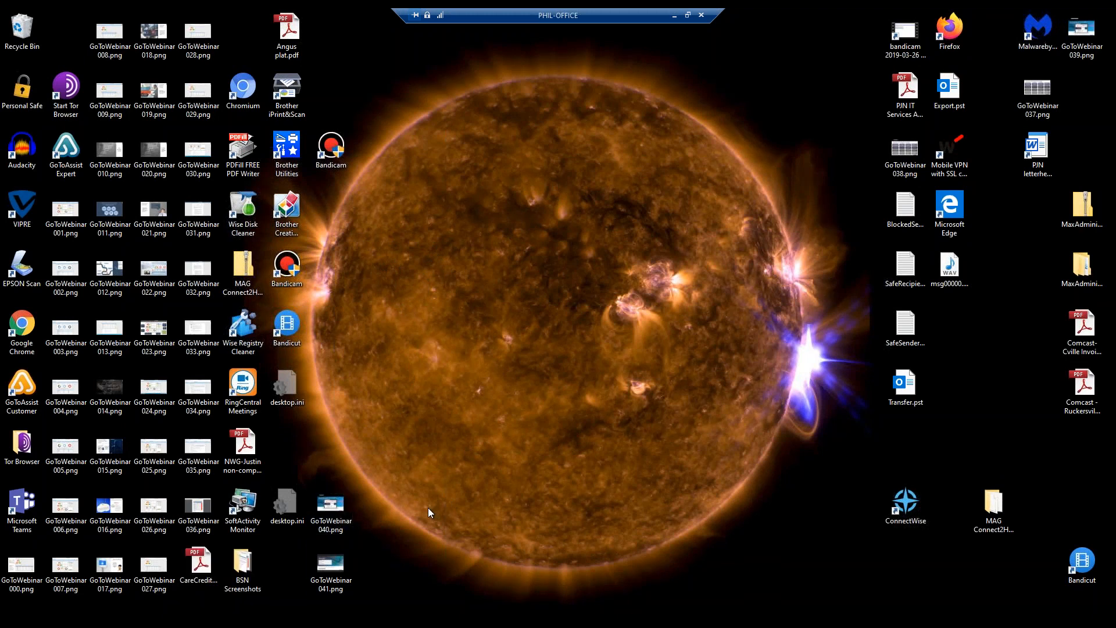
{"action": "left_click", "coordinate": [182, 614]}
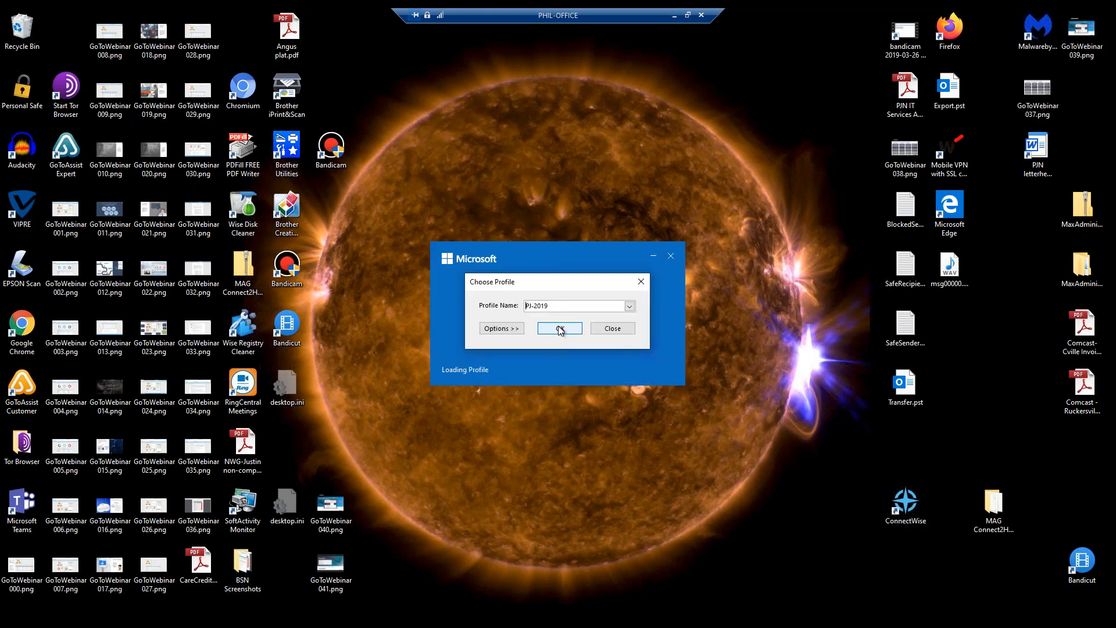
{"action": "left_click", "coordinate": [560, 328]}
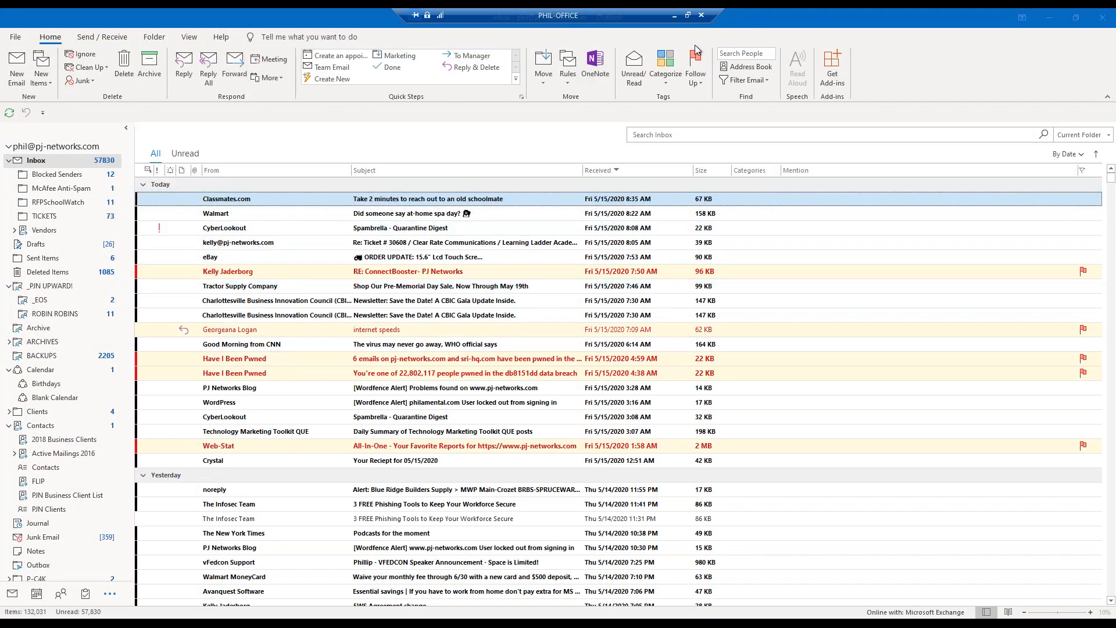
{"action": "left_click", "coordinate": [1103, 18]}
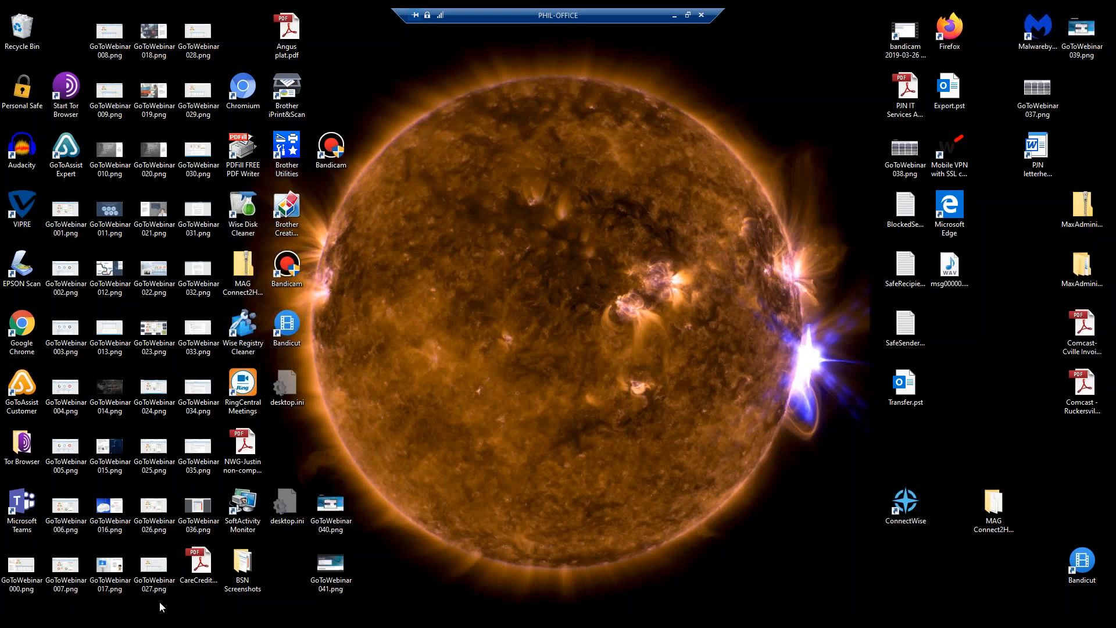
Browse the office PC's Data (S:) and Toolbox (T:) drives, then end the remote session
{"action": "key", "text": "super+e"}
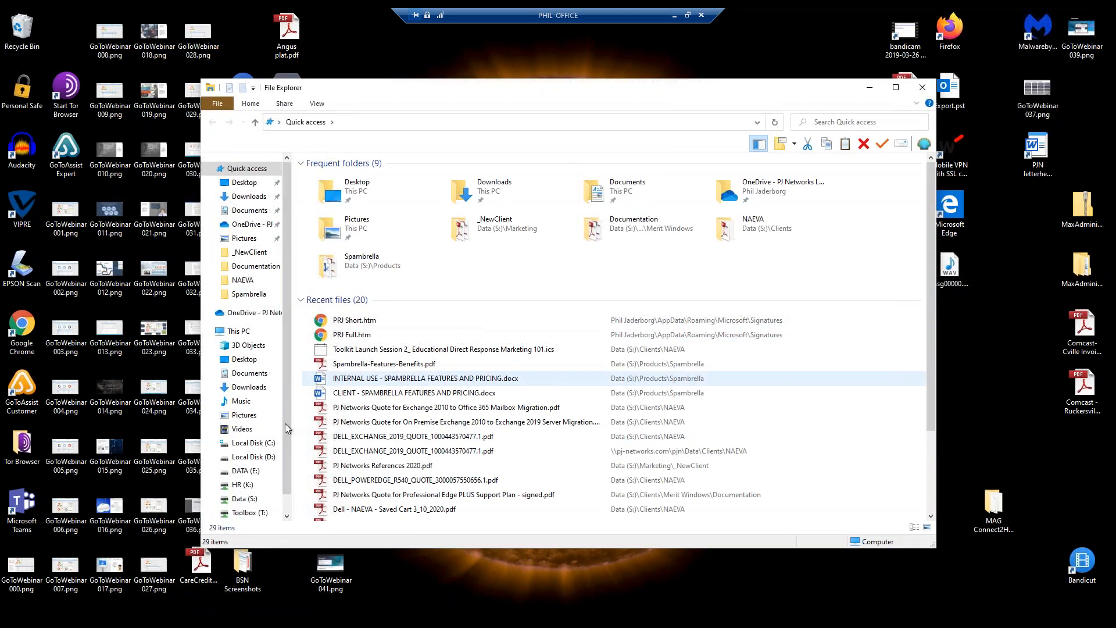
{"action": "left_click", "coordinate": [245, 498]}
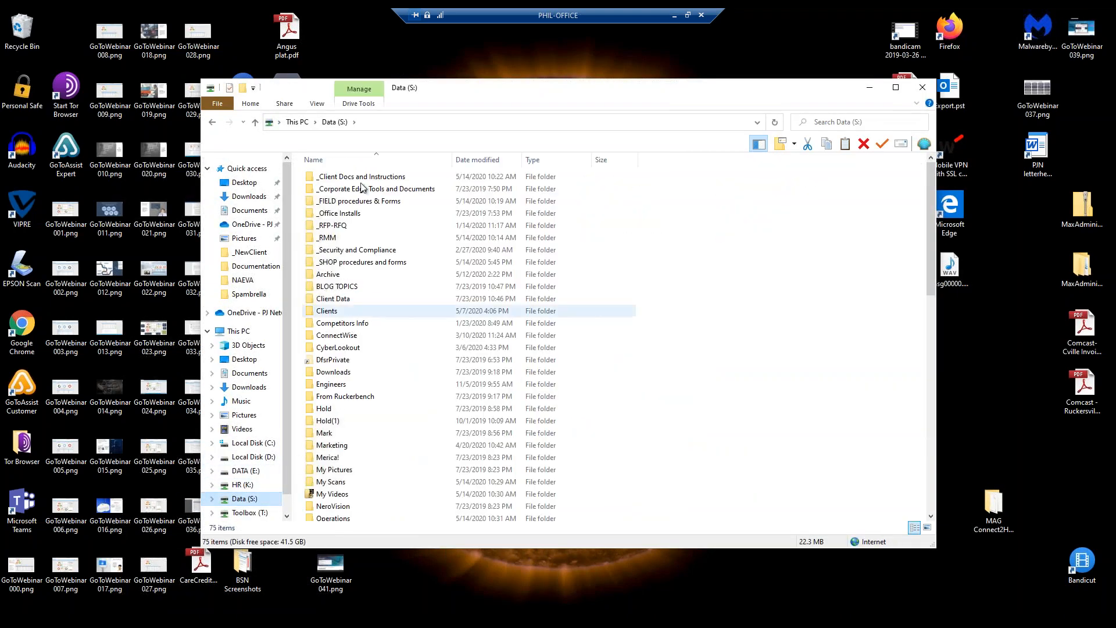
{"action": "left_click", "coordinate": [250, 515]}
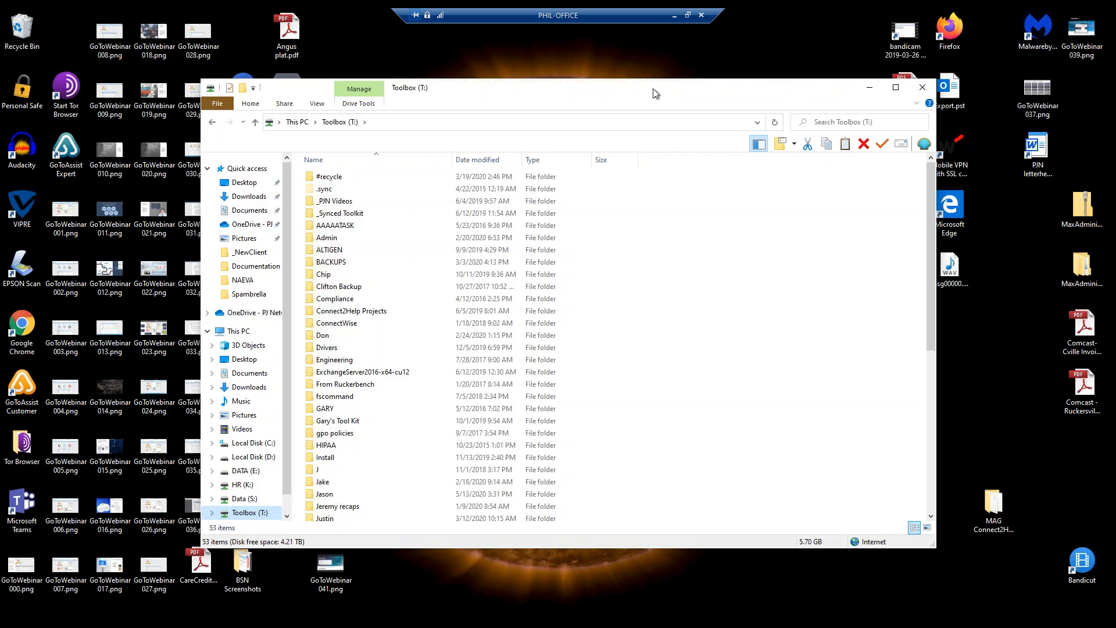
{"action": "left_click", "coordinate": [701, 15]}
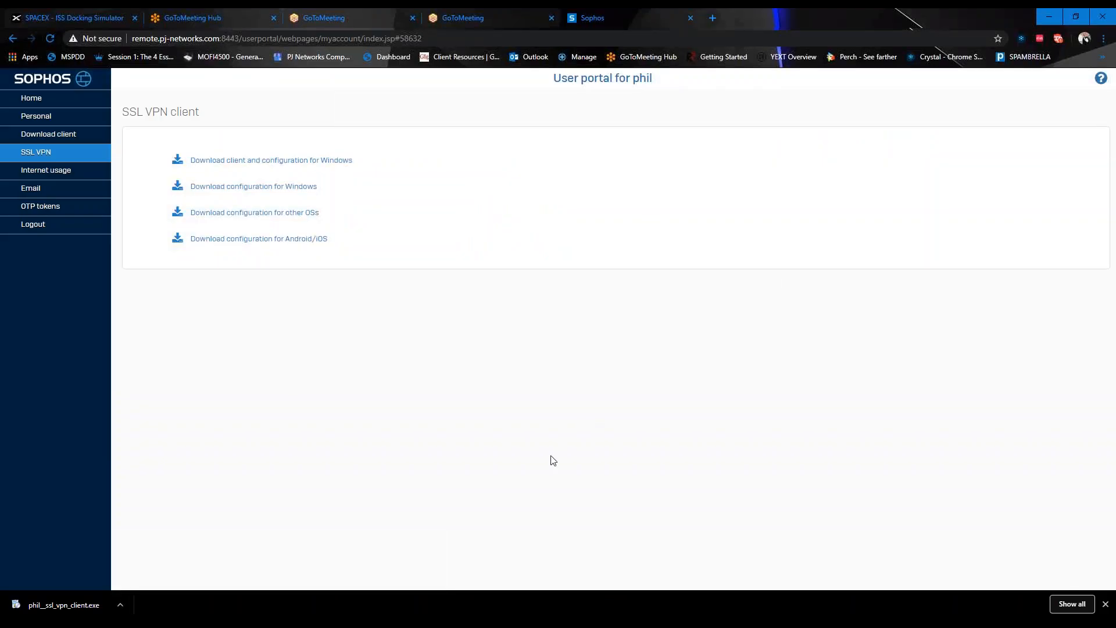
On the local PC, open the Data (\\192.168.1.8\FileShares) (S:) share and select the Clients folder
{"action": "left_click", "coordinate": [1050, 16]}
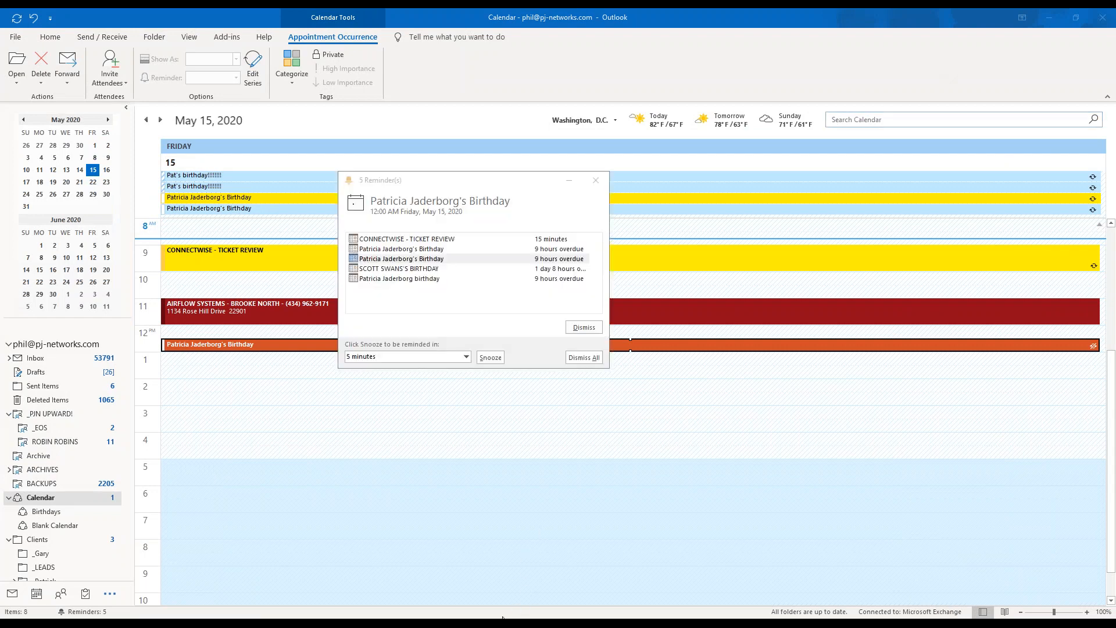
{"action": "key", "text": "alt+Tab"}
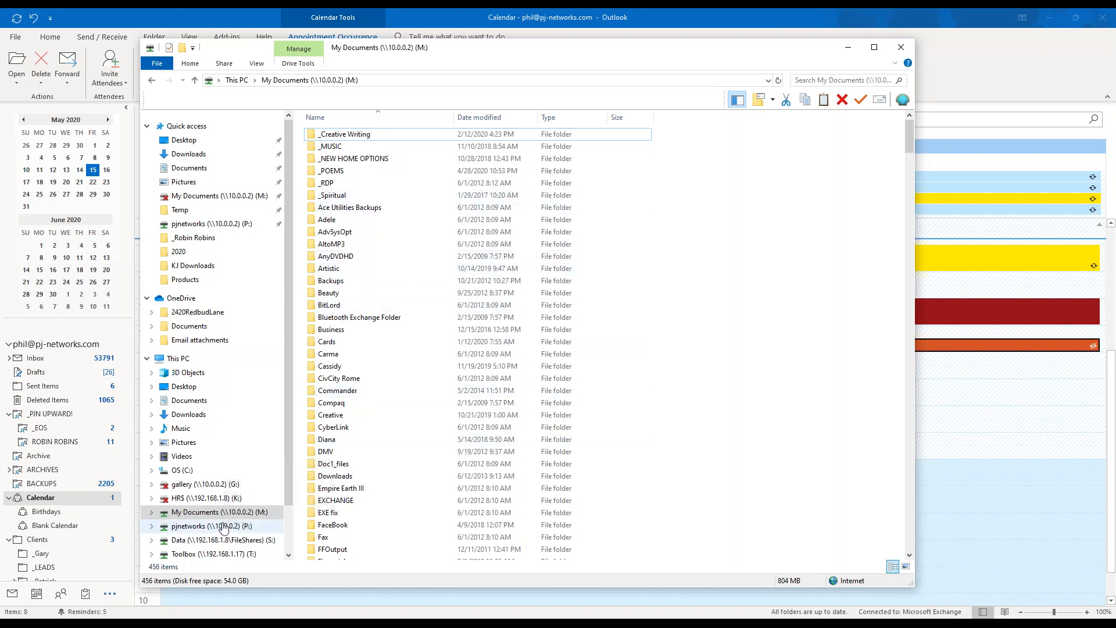
{"action": "left_click", "coordinate": [219, 539]}
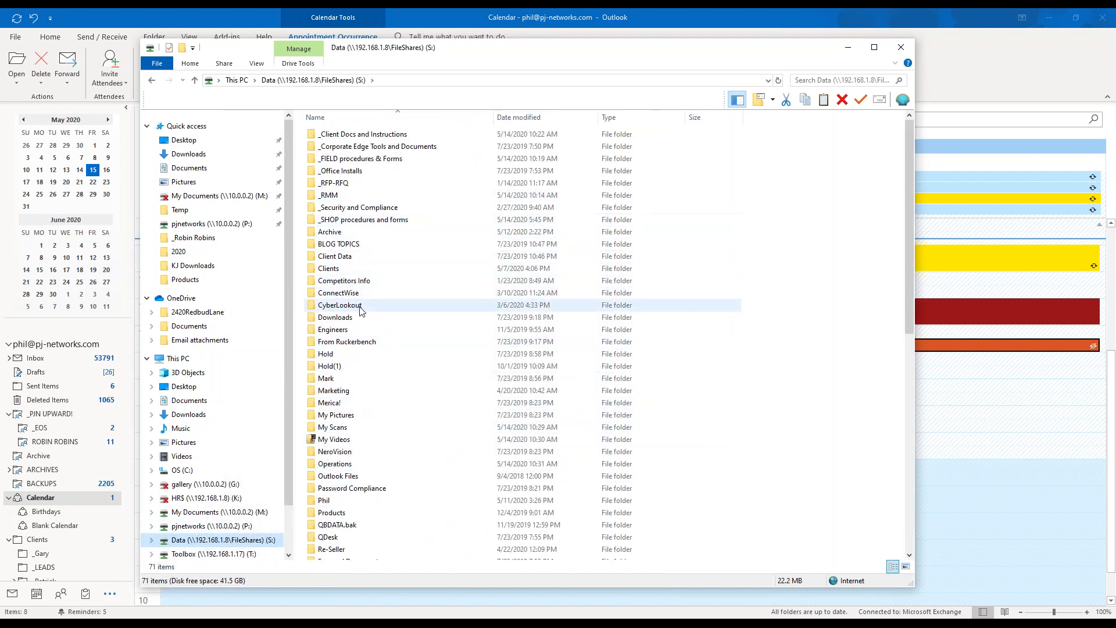
{"action": "left_click", "coordinate": [365, 270]}
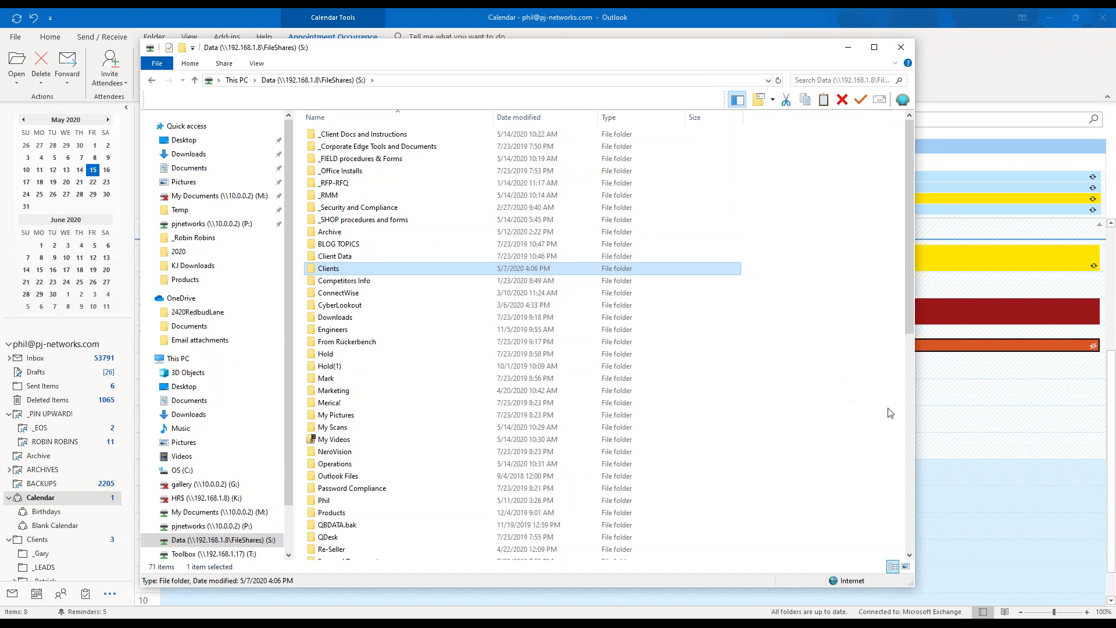
Open the Sophos SSL VPN Client's connection status from the tray icon, disconnect, and close the window
{"action": "right_click", "coordinate": [1002, 624]}
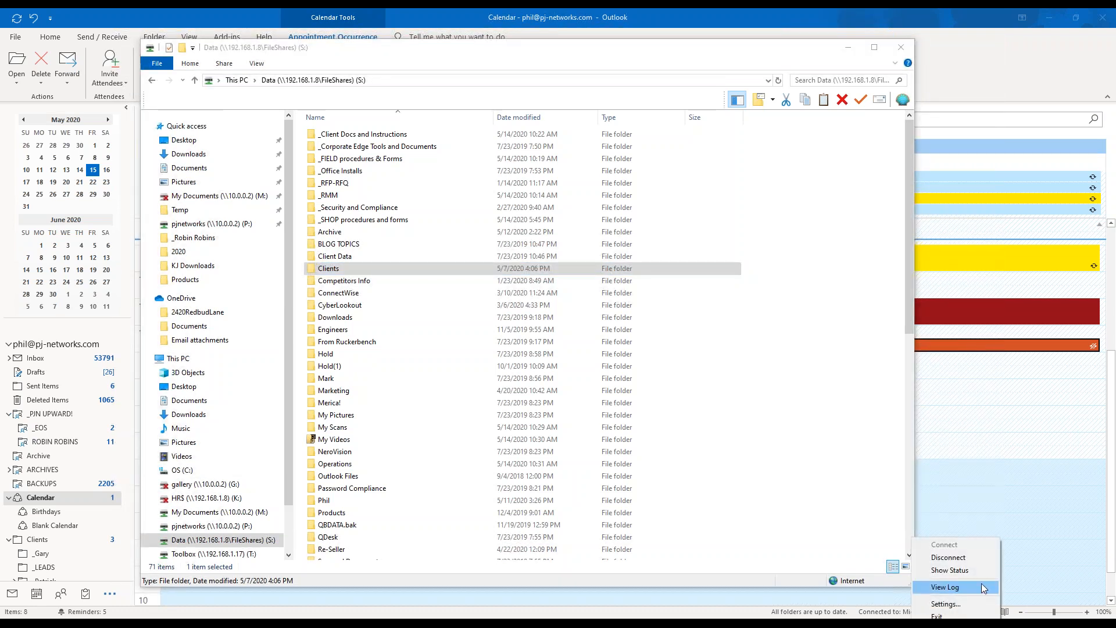
{"action": "left_click", "coordinate": [981, 573]}
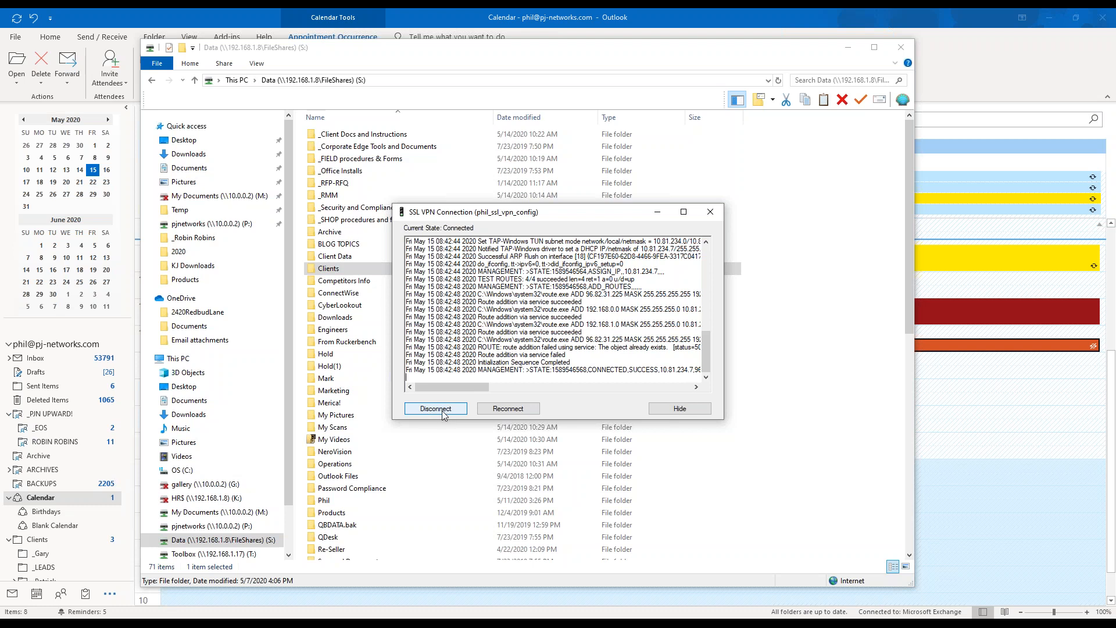
{"action": "left_click", "coordinate": [710, 212]}
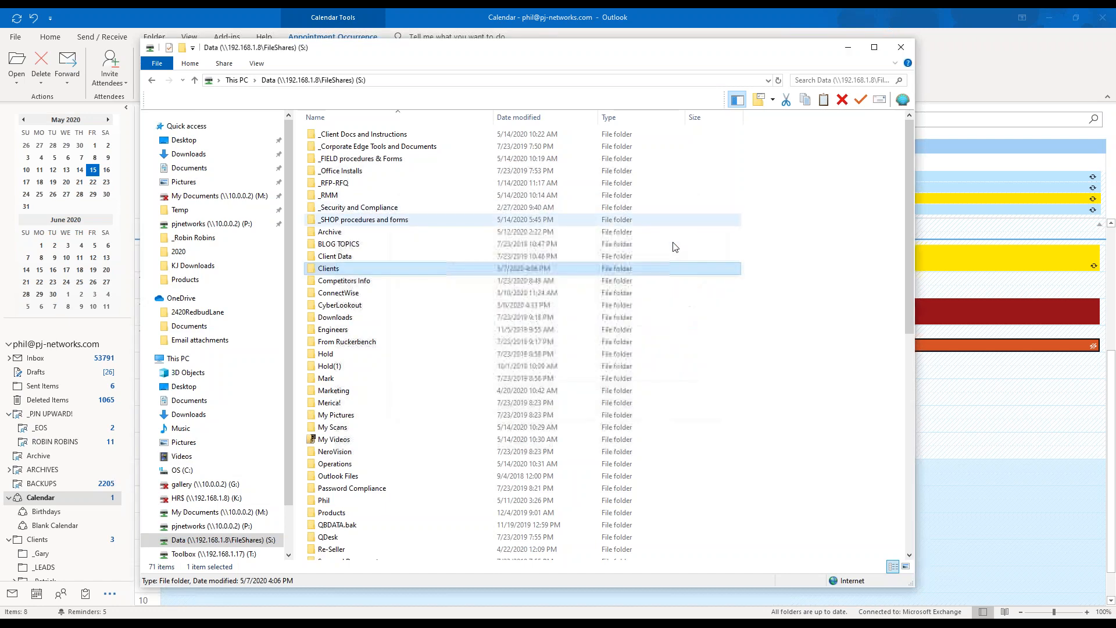
Close File Explorer and Outlook's Reminders window to reveal the May 15, 2020 calendar day view
{"action": "left_click", "coordinate": [901, 47]}
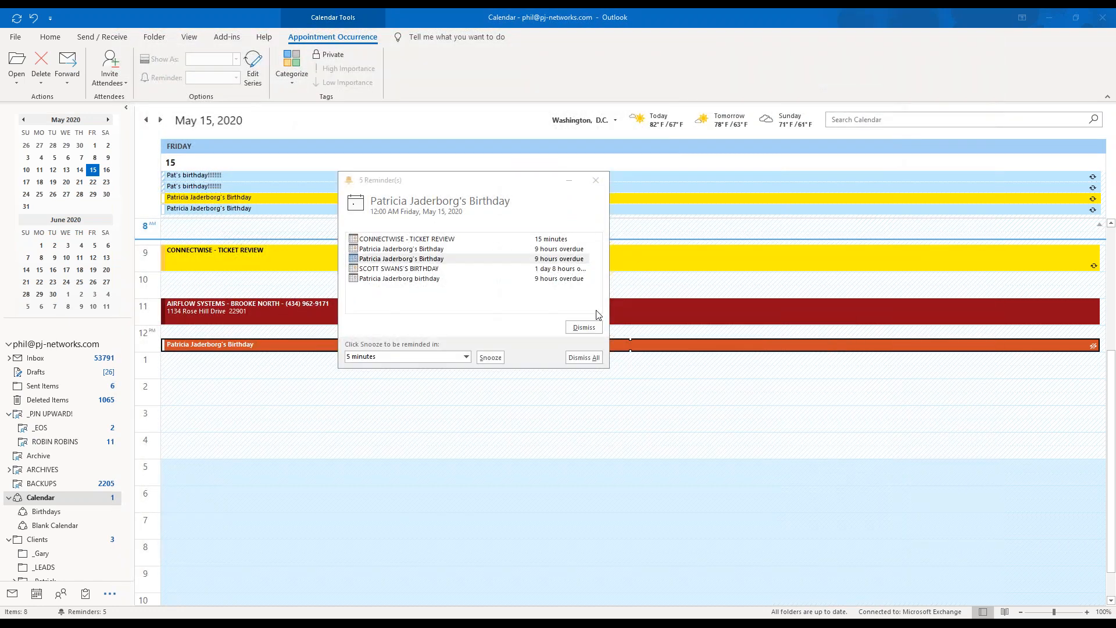
{"action": "left_click", "coordinate": [595, 180]}
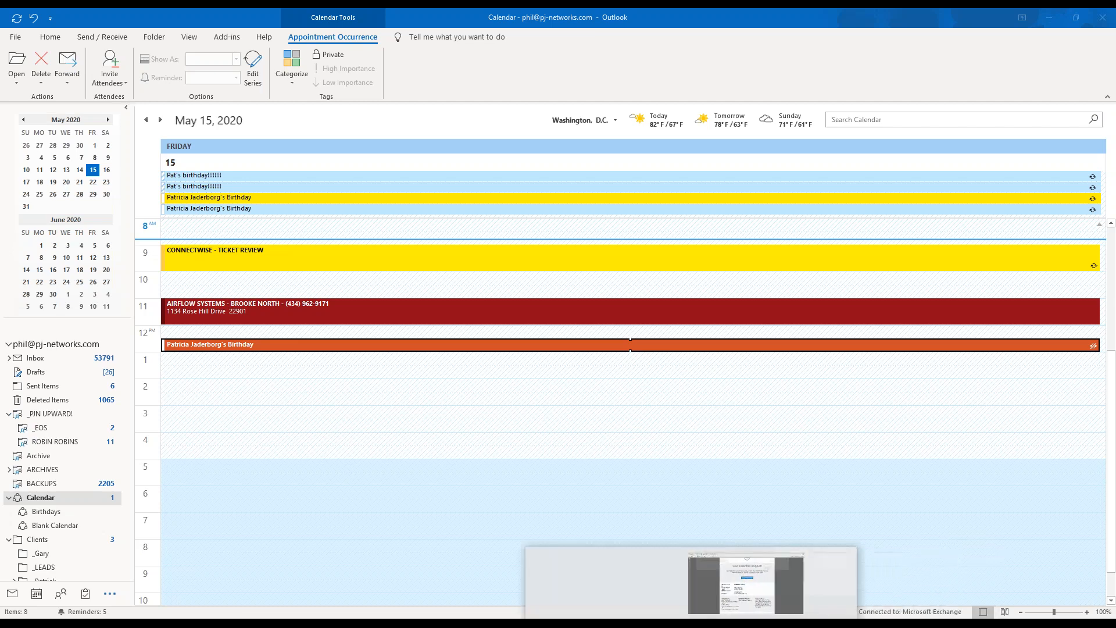
{"action": "mouse_move", "coordinate": [620, 625]}
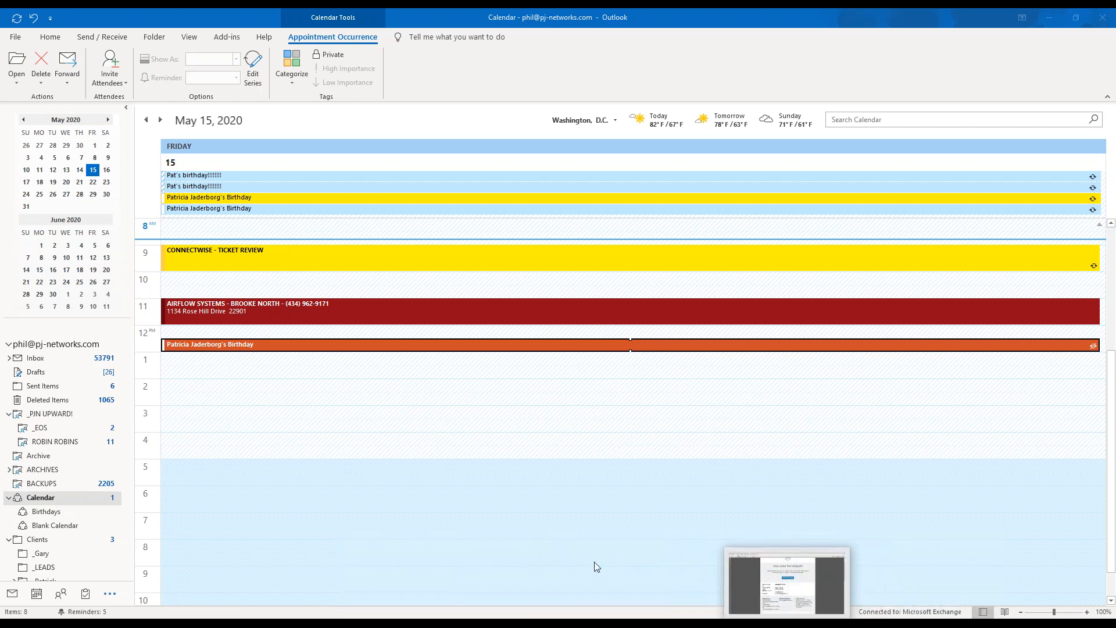